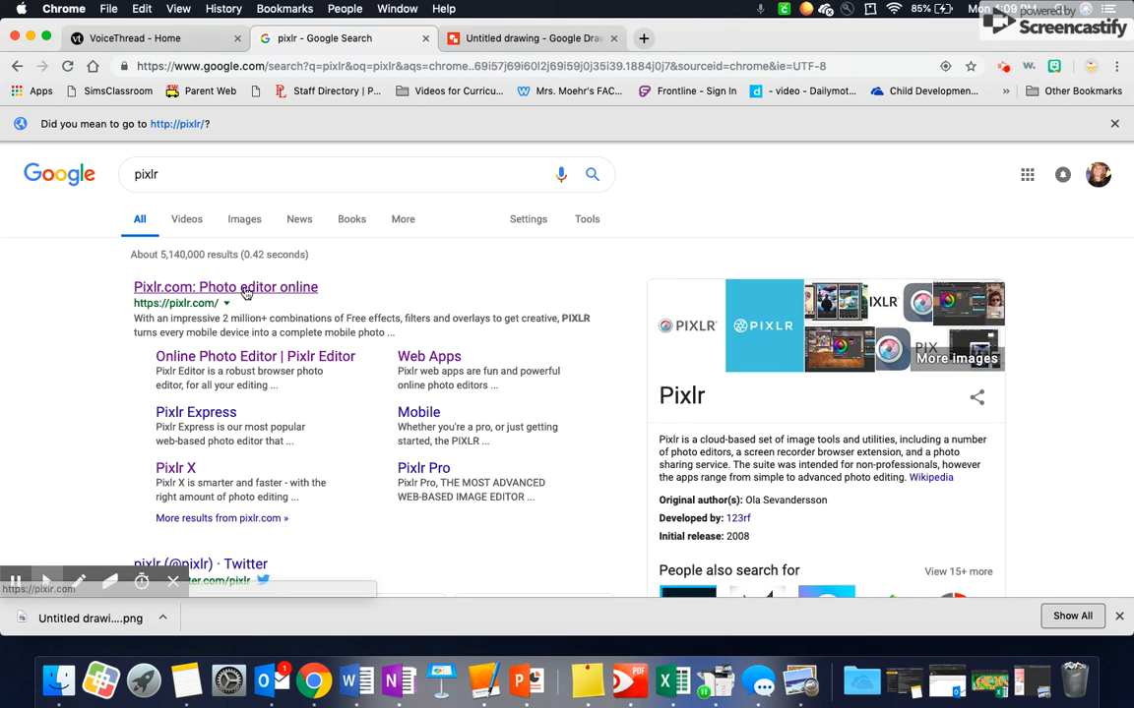
# Step: Open Pixlr Editor from the search results and load ChildDevelopmentGameBoardFinal.png from the Desktop folder
pyautogui.click(225, 286)
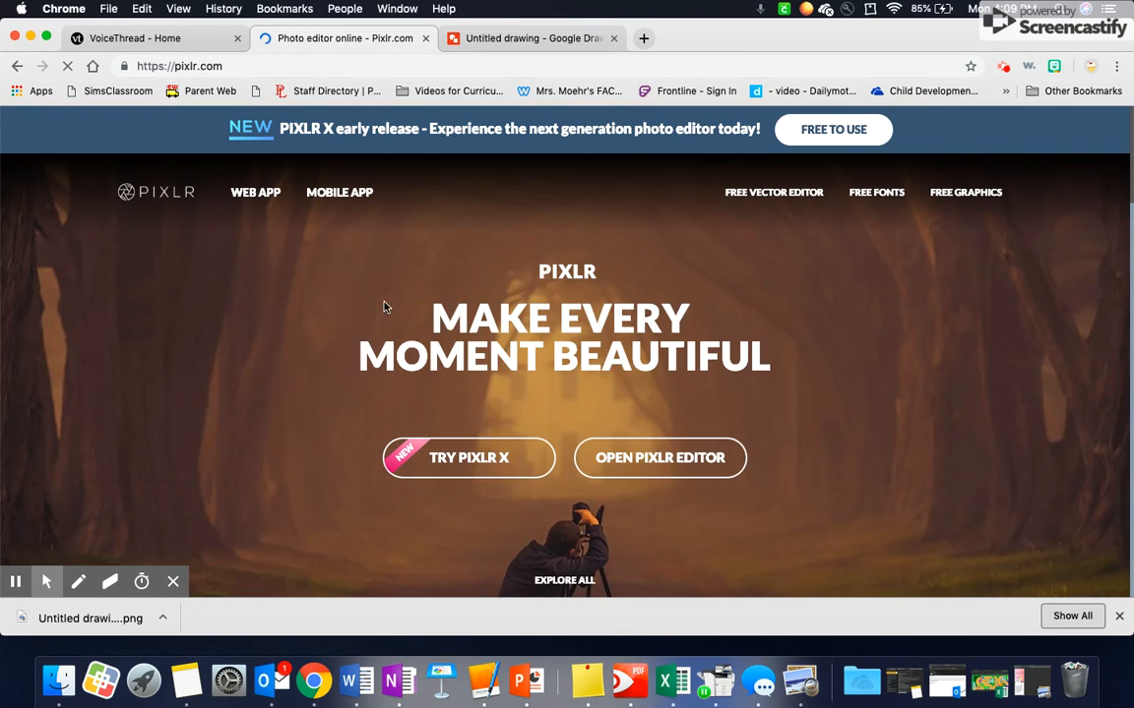
pyautogui.scroll(-1, 551, 393)
pyautogui.click(631, 440)
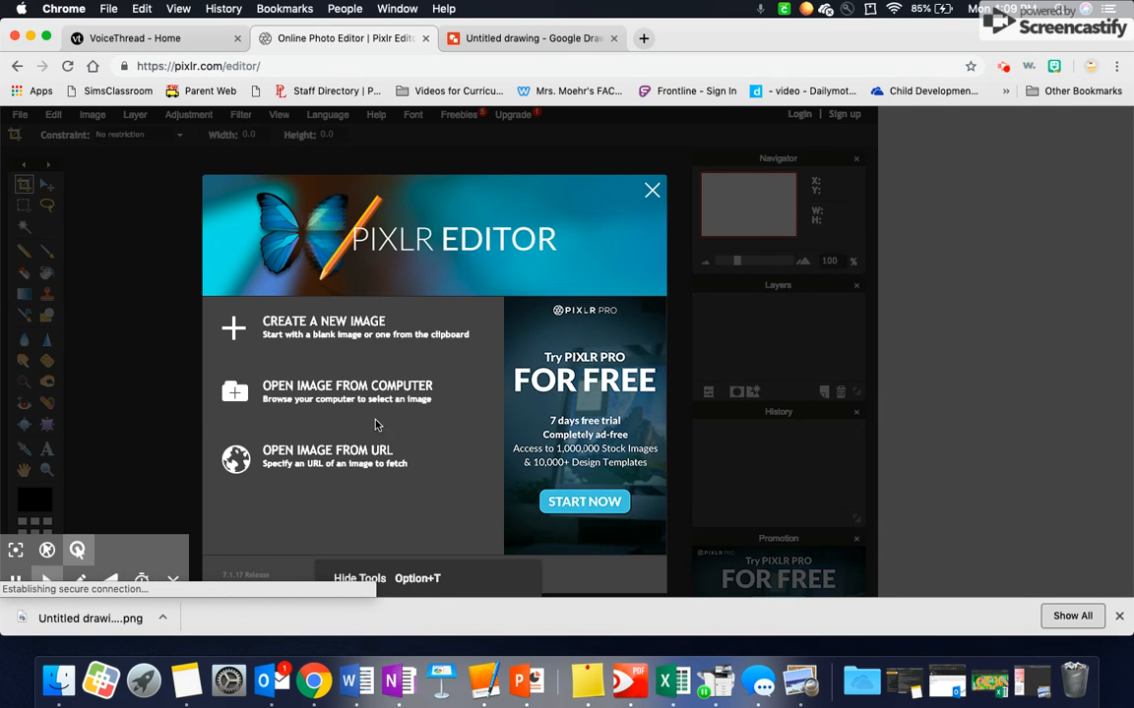
pyautogui.click(362, 399)
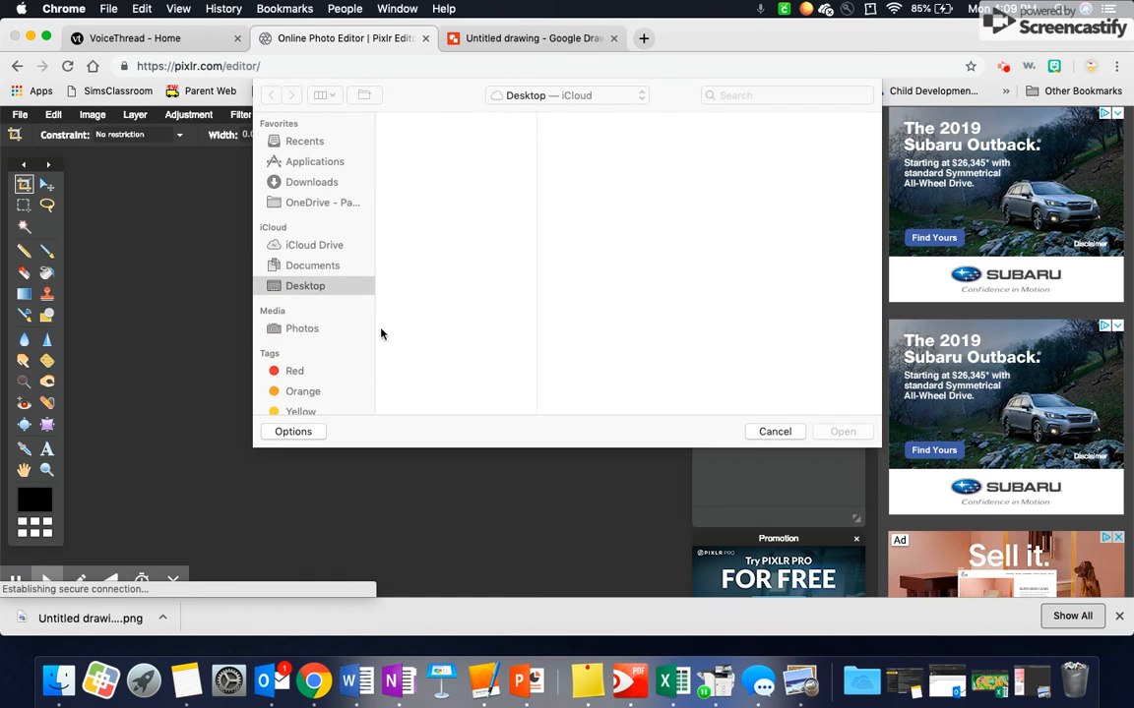
pyautogui.click(463, 146)
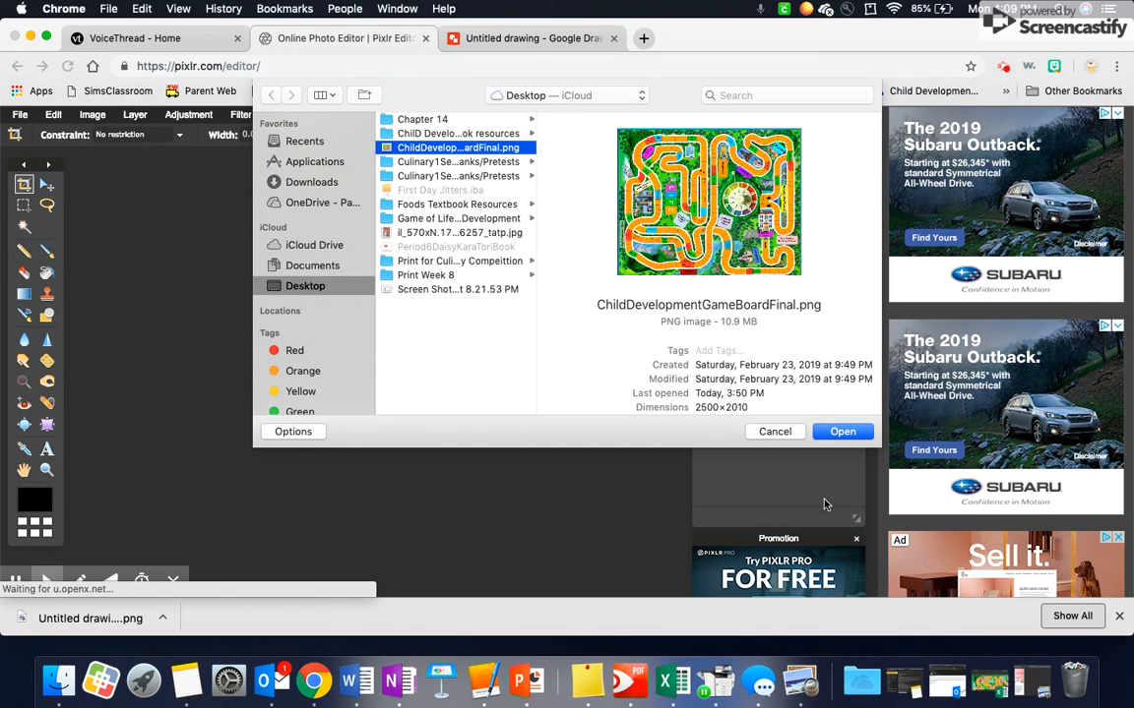
pyautogui.click(854, 434)
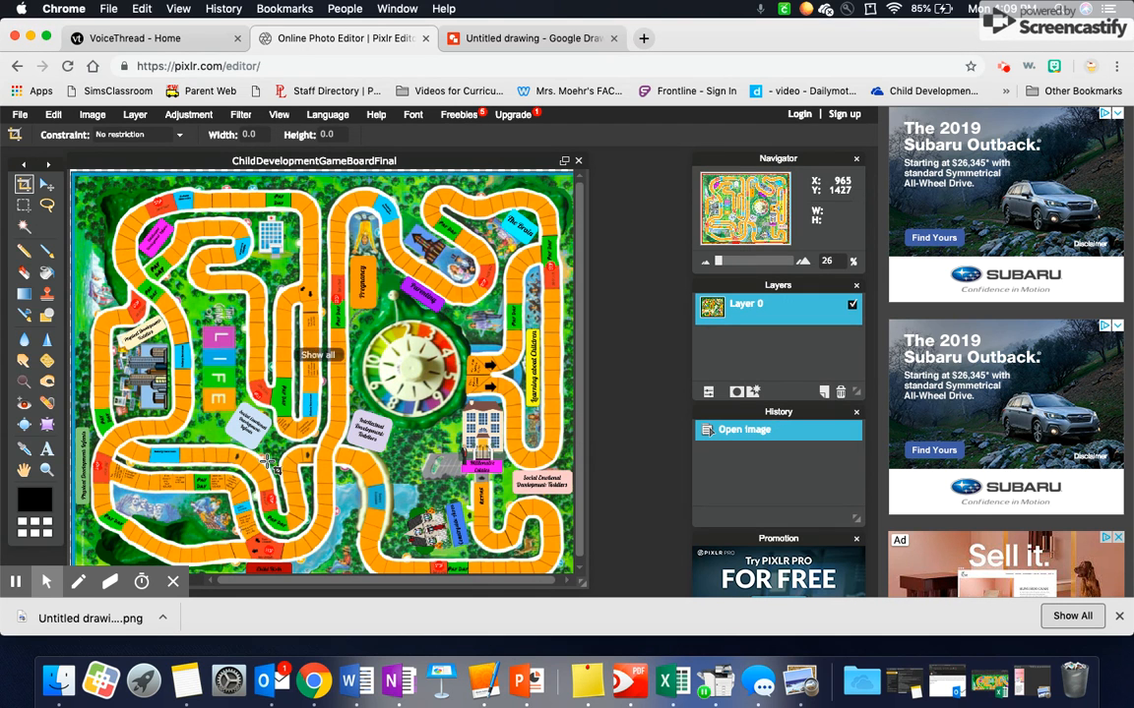
# Step: Fill the red "End of Unit" space beside the Pregnancy label with orange sampled from a neighbouring track space, using the Paint bucket
pyautogui.moveTo(721, 263); pyautogui.dragTo(737, 263)
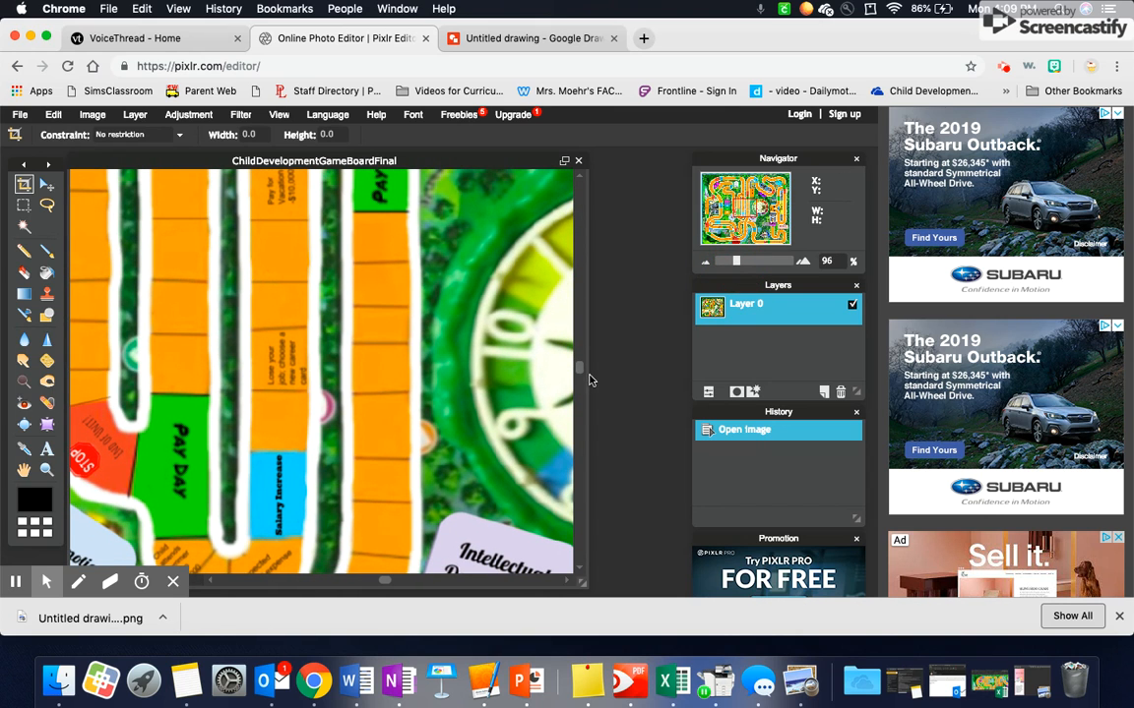
pyautogui.moveTo(580, 372); pyautogui.dragTo(574, 297)
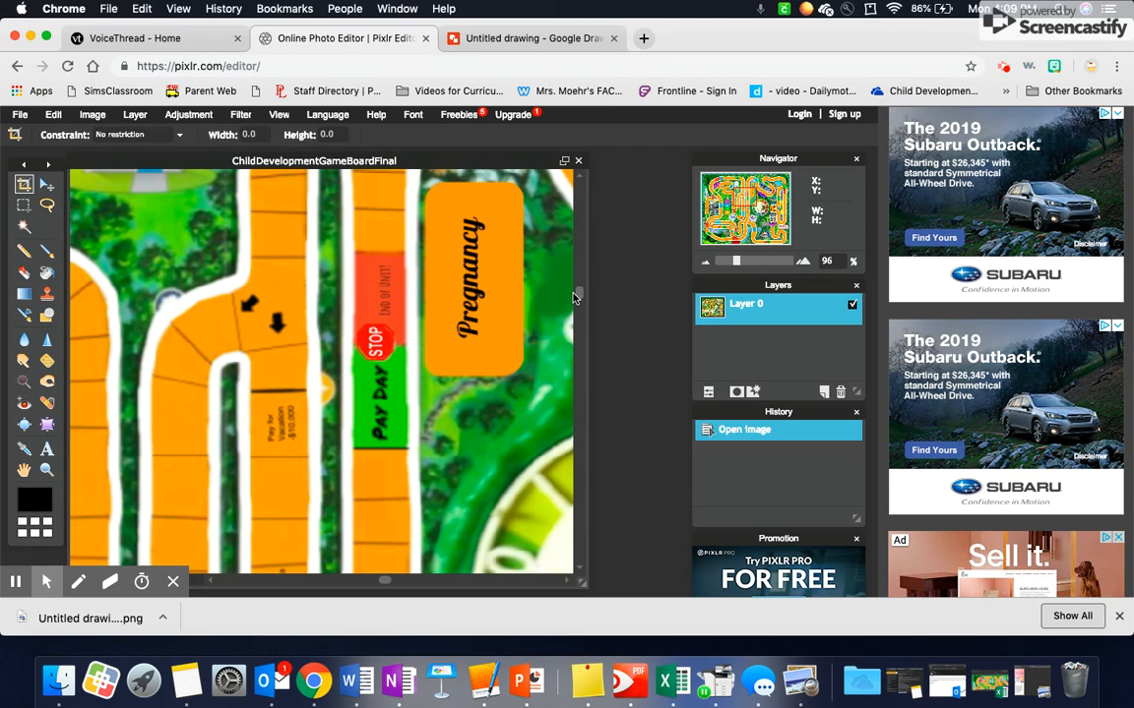
pyautogui.moveTo(580, 298); pyautogui.dragTo(581, 290)
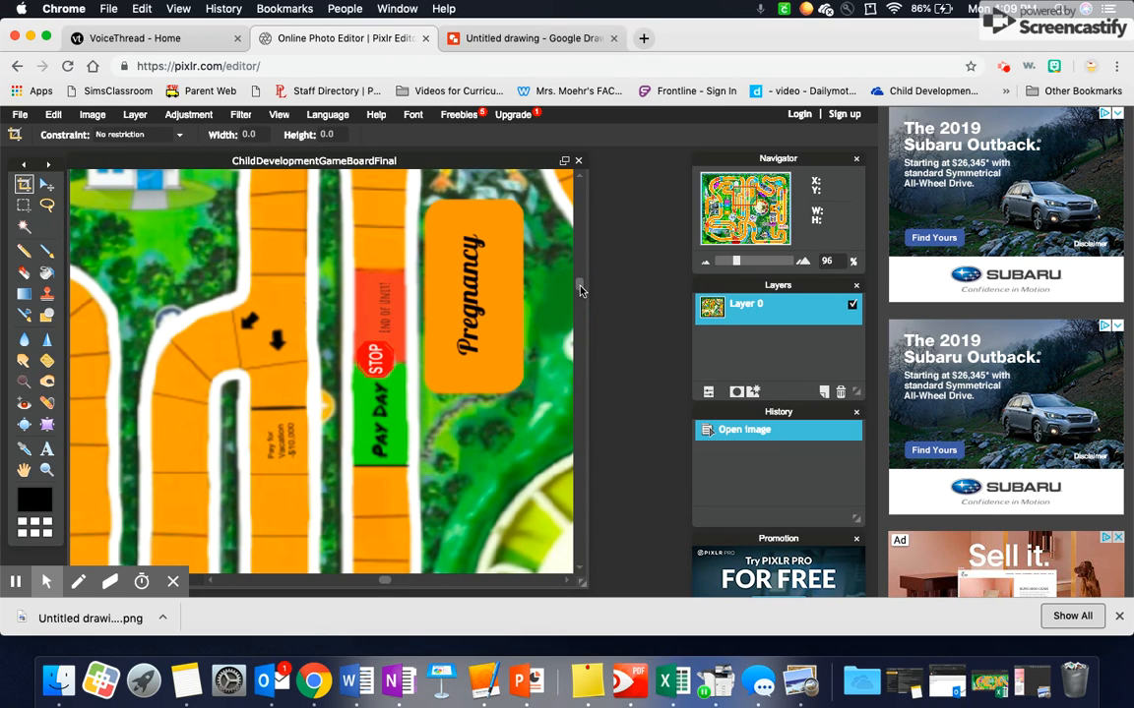
pyautogui.moveTo(581, 290); pyautogui.dragTo(580, 285)
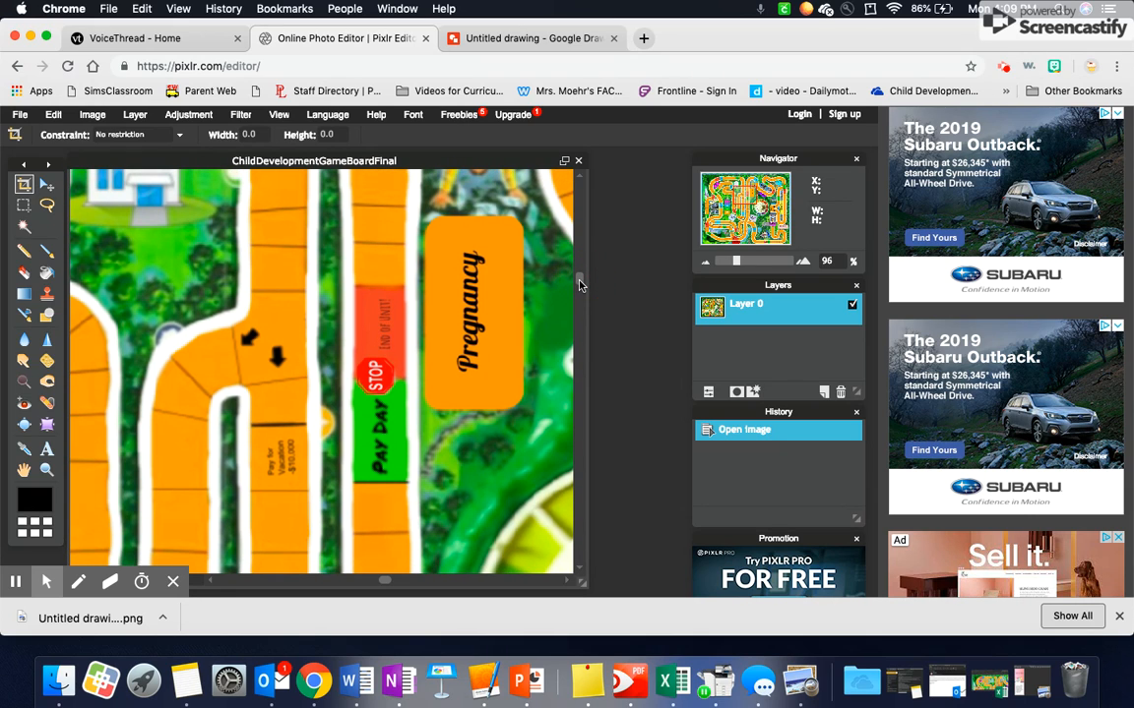
pyautogui.moveTo(580, 284); pyautogui.dragTo(579, 273)
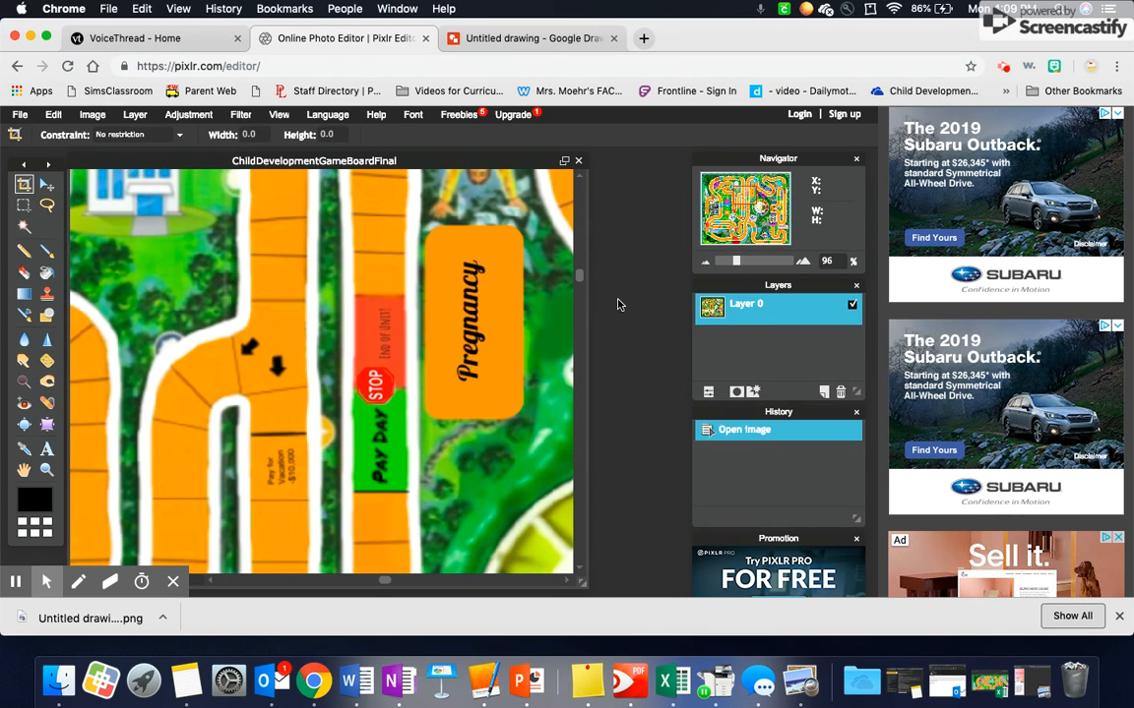
pyautogui.moveTo(578, 278)
pyautogui.mouseDown()
pyautogui.moveTo(579, 221)
pyautogui.moveTo(583, 258)
pyautogui.mouseUp()
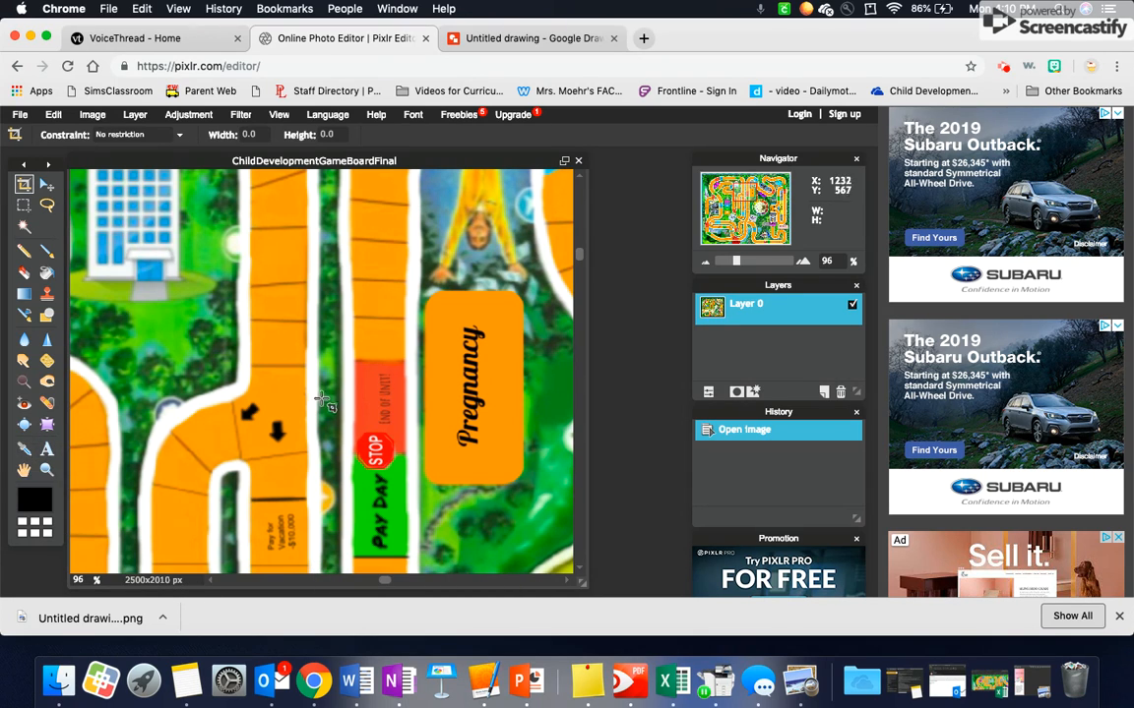
pyautogui.click(24, 450)
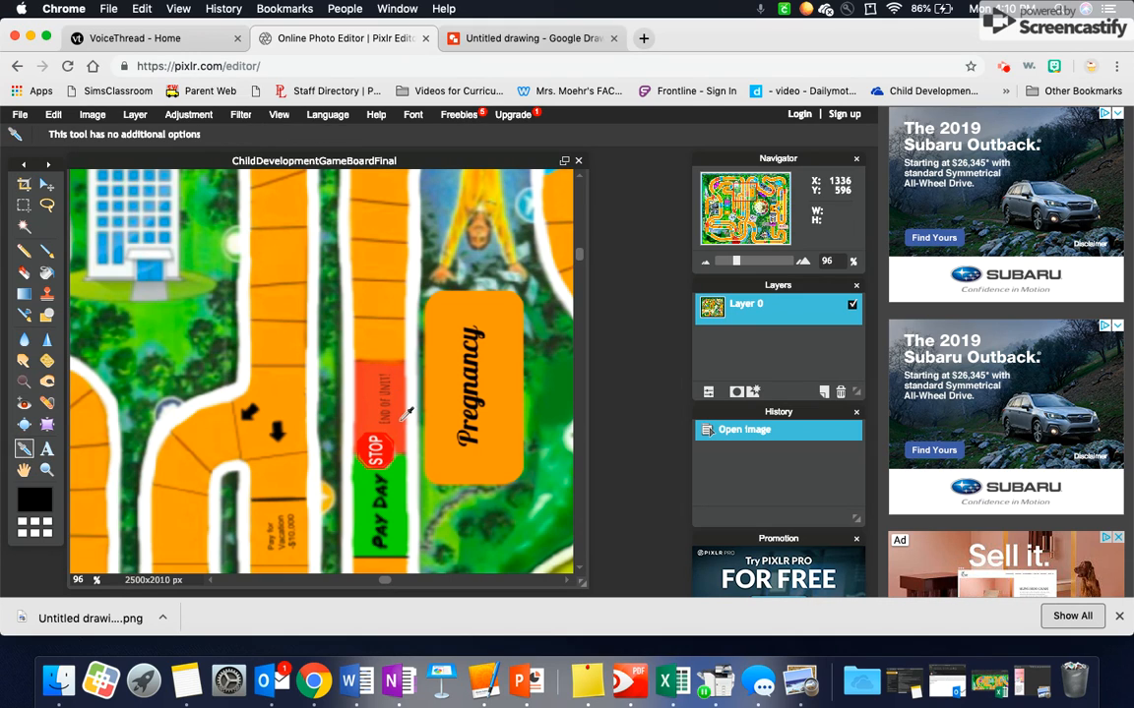
pyautogui.click(381, 281)
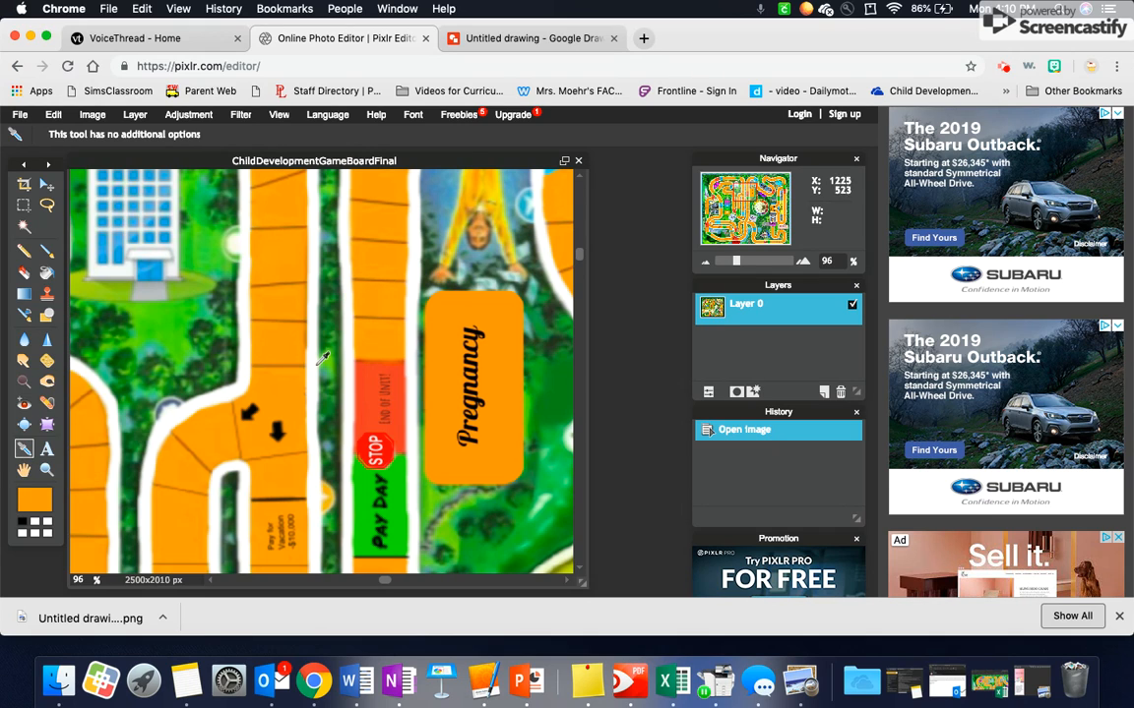
pyautogui.click(46, 274)
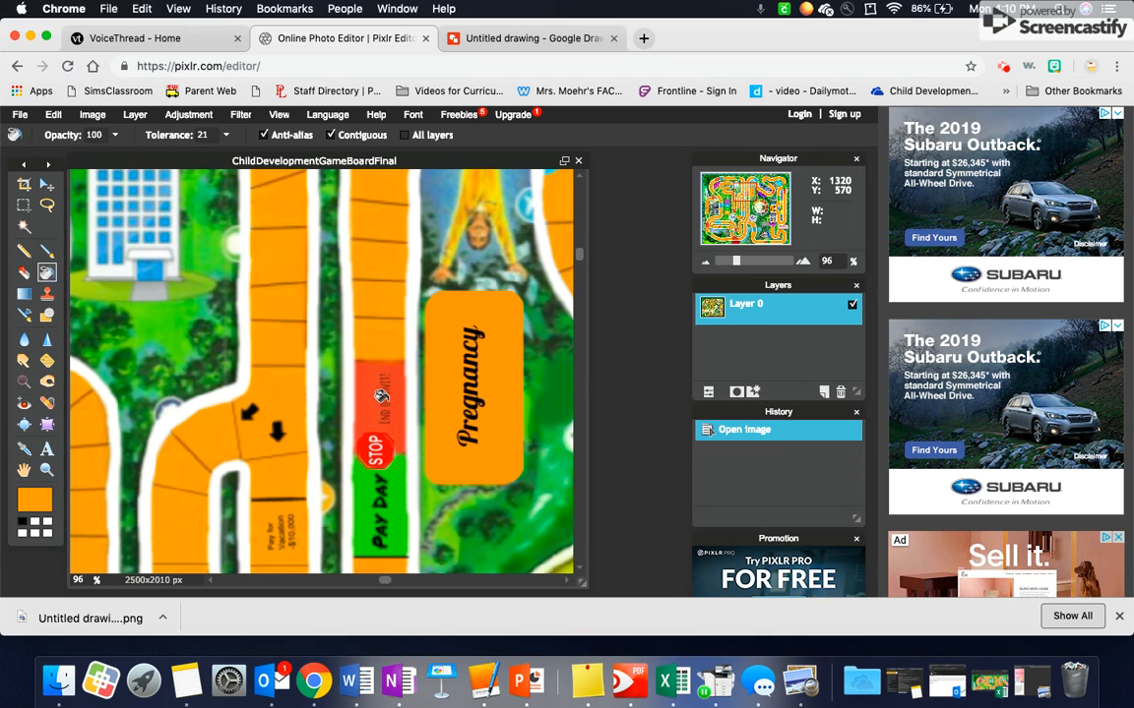
pyautogui.click(382, 396)
pyautogui.click(363, 378)
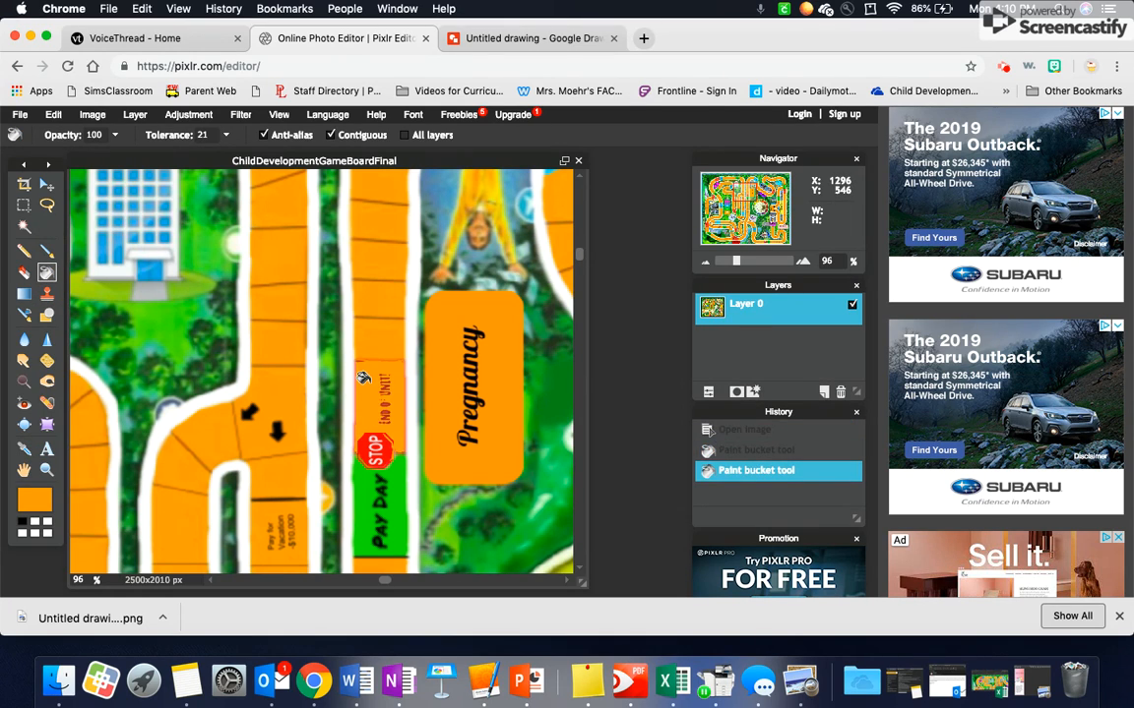
# Step: Brush orange over the "End of Unit" text and the upper part of the stop sign with the size 50 brush
pyautogui.click(46, 251)
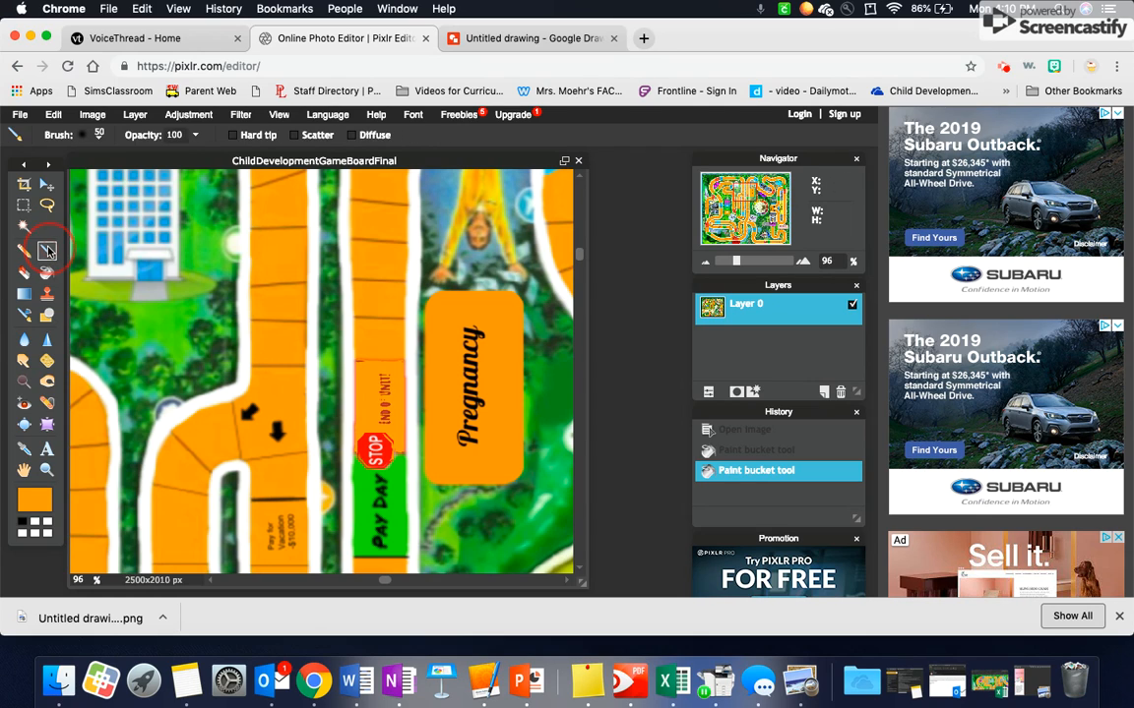
pyautogui.moveTo(385, 380); pyautogui.dragTo(384, 419)
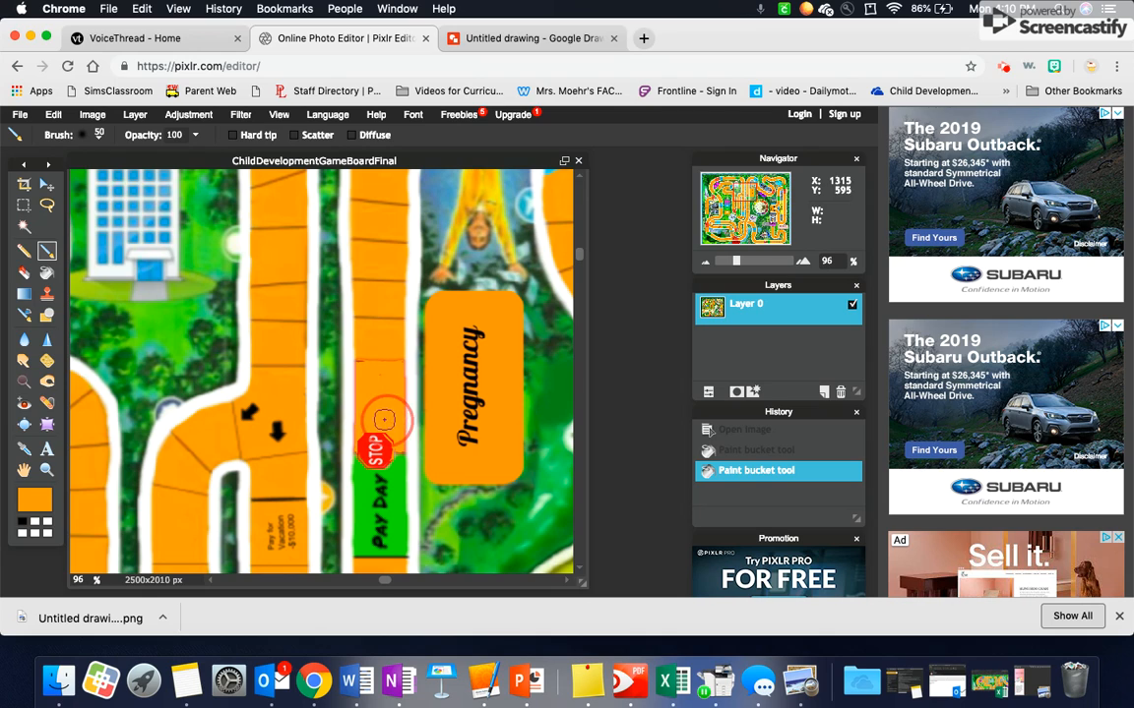
pyautogui.moveTo(363, 373)
pyautogui.mouseDown()
pyautogui.moveTo(379, 399)
pyautogui.moveTo(399, 380)
pyautogui.mouseUp()
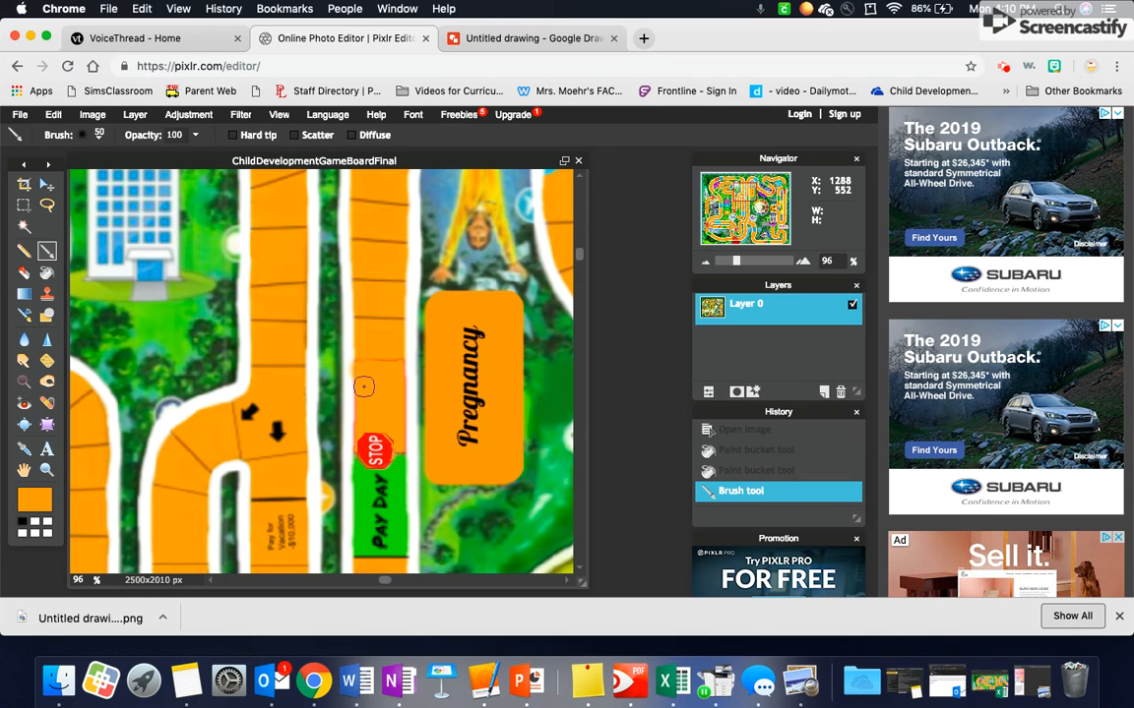
pyautogui.moveTo(370, 423)
pyautogui.mouseDown()
pyautogui.moveTo(388, 442)
pyautogui.moveTo(377, 452)
pyautogui.moveTo(339, 393)
pyautogui.mouseUp()
# Step: Sample the green of the Pay Day space and brush it over the remaining part of the stop sign
pyautogui.click(24, 448)
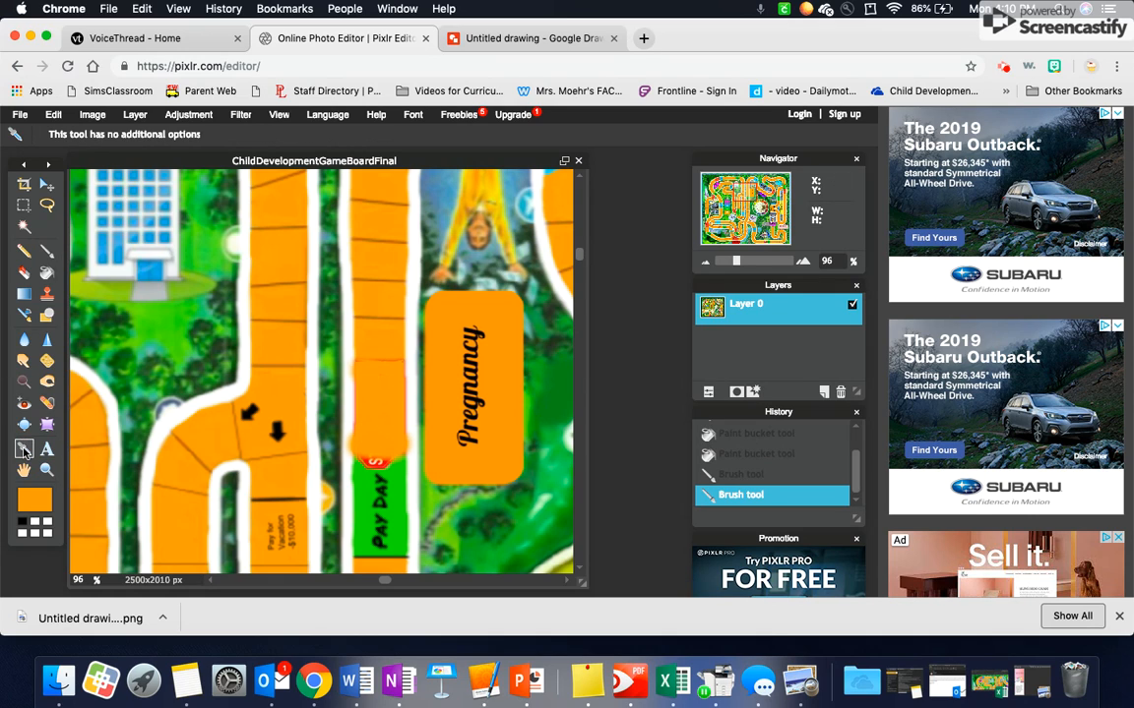
pyautogui.click(369, 477)
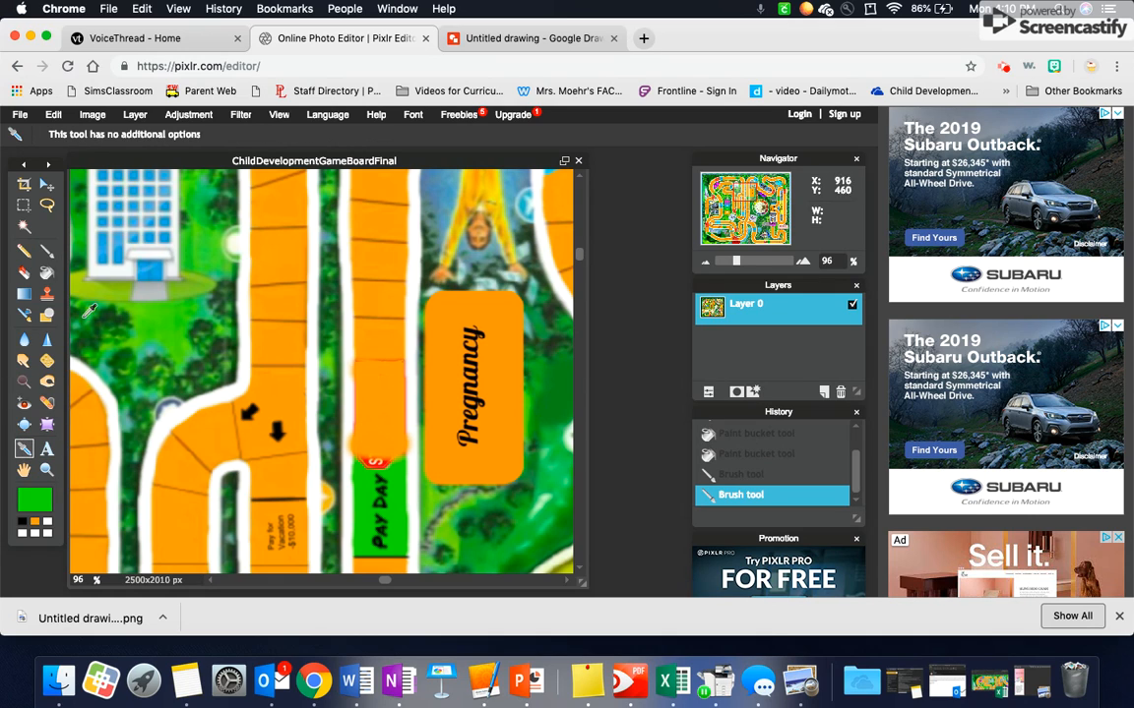
pyautogui.click(47, 251)
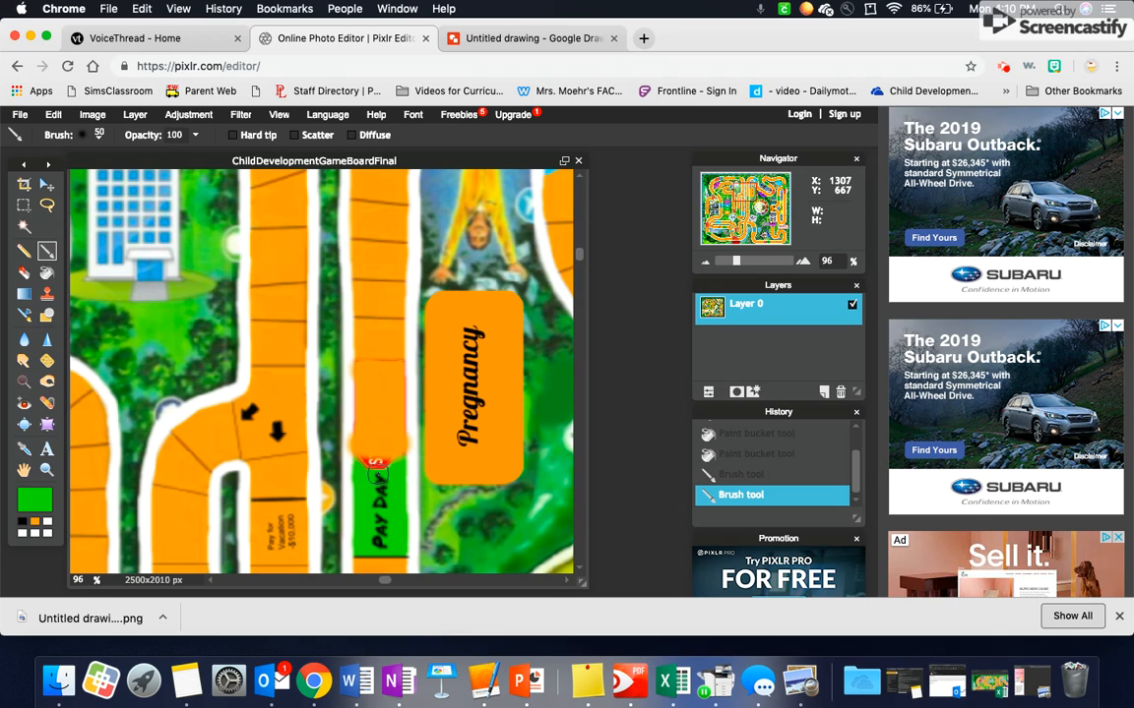
pyautogui.moveTo(385, 459)
pyautogui.mouseDown()
pyautogui.moveTo(358, 463)
pyautogui.moveTo(396, 461)
pyautogui.mouseUp()
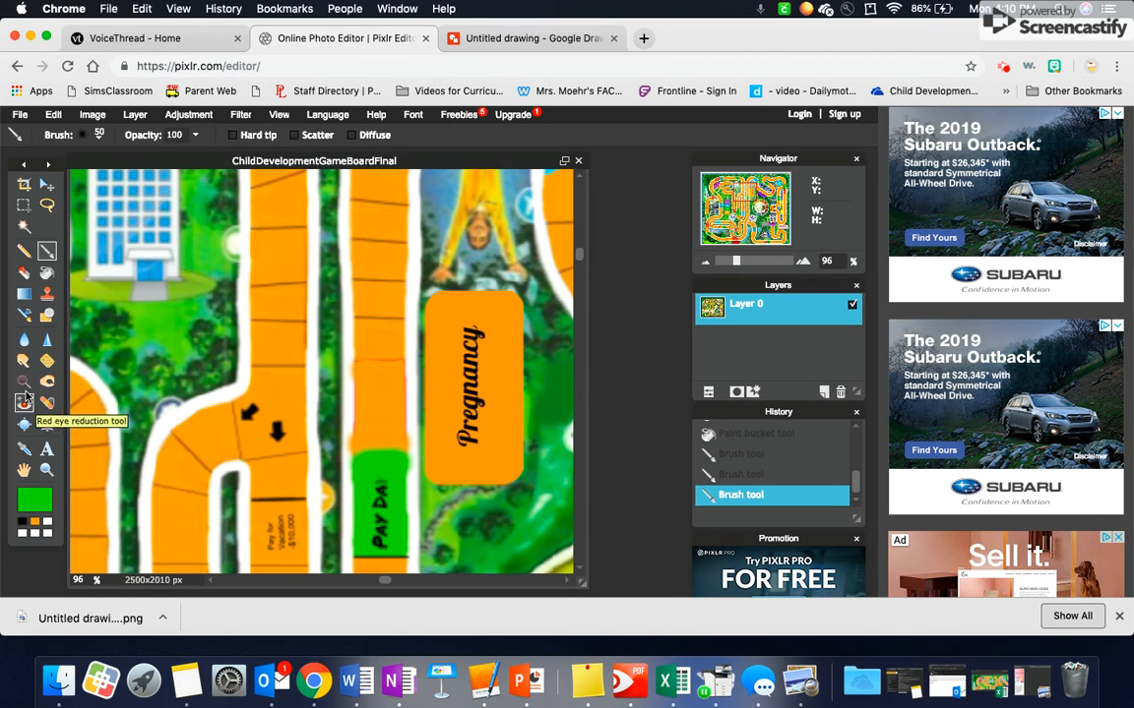
# Step: Set the main color to white and the Brush tool to the hard round size 15 brush
pyautogui.click(24, 449)
pyautogui.click(47, 529)
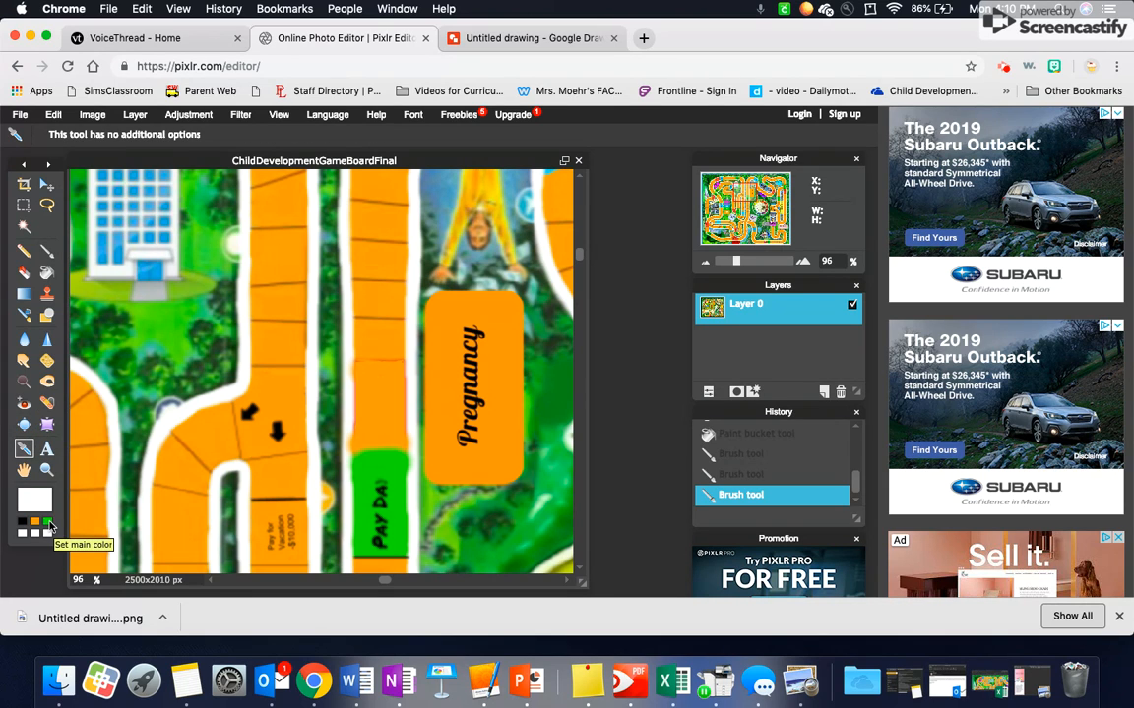
pyautogui.click(34, 502)
pyautogui.click(540, 498)
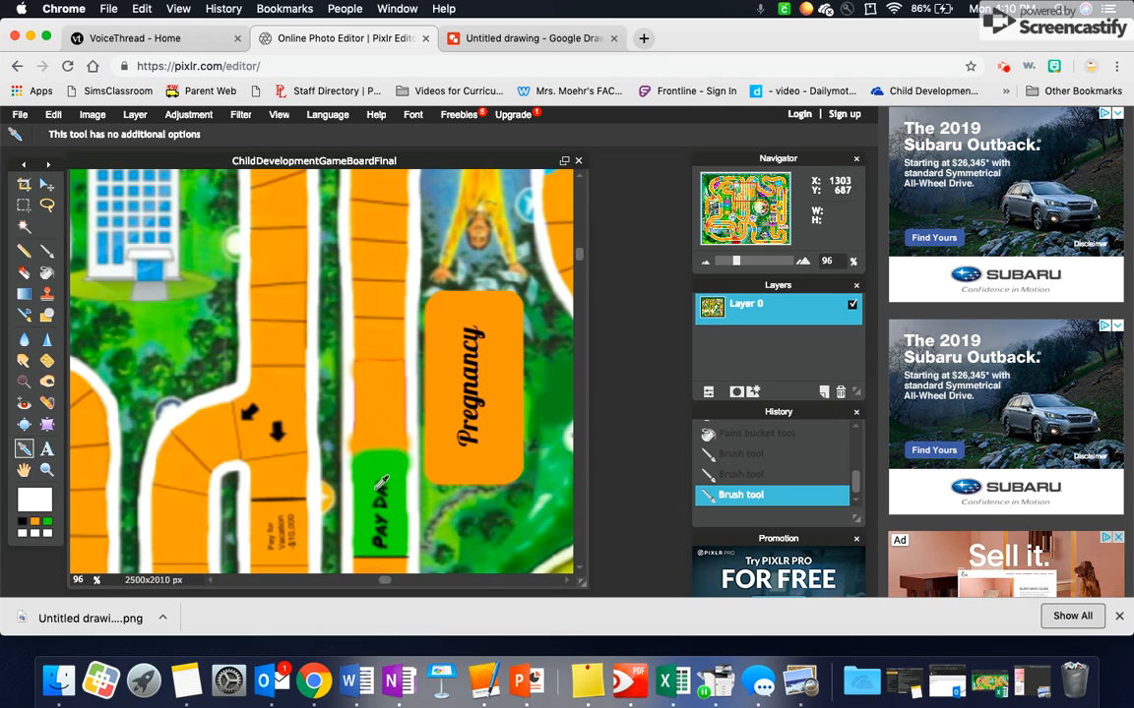
pyautogui.click(46, 252)
pyautogui.click(101, 135)
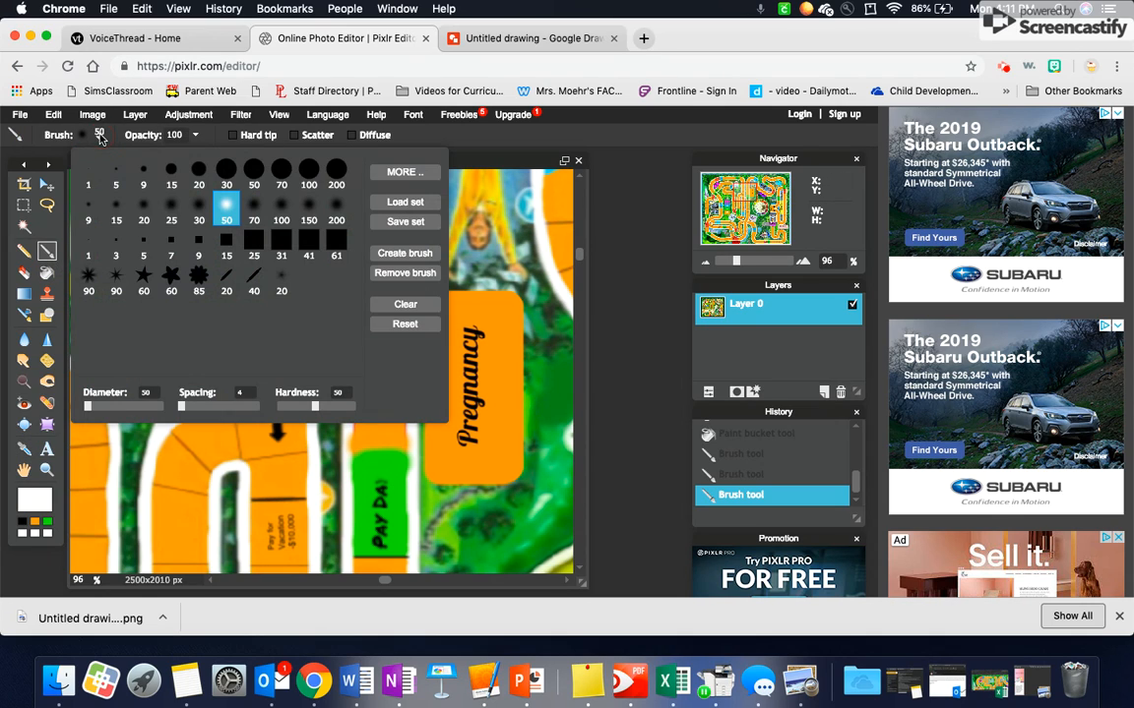
pyautogui.click(145, 172)
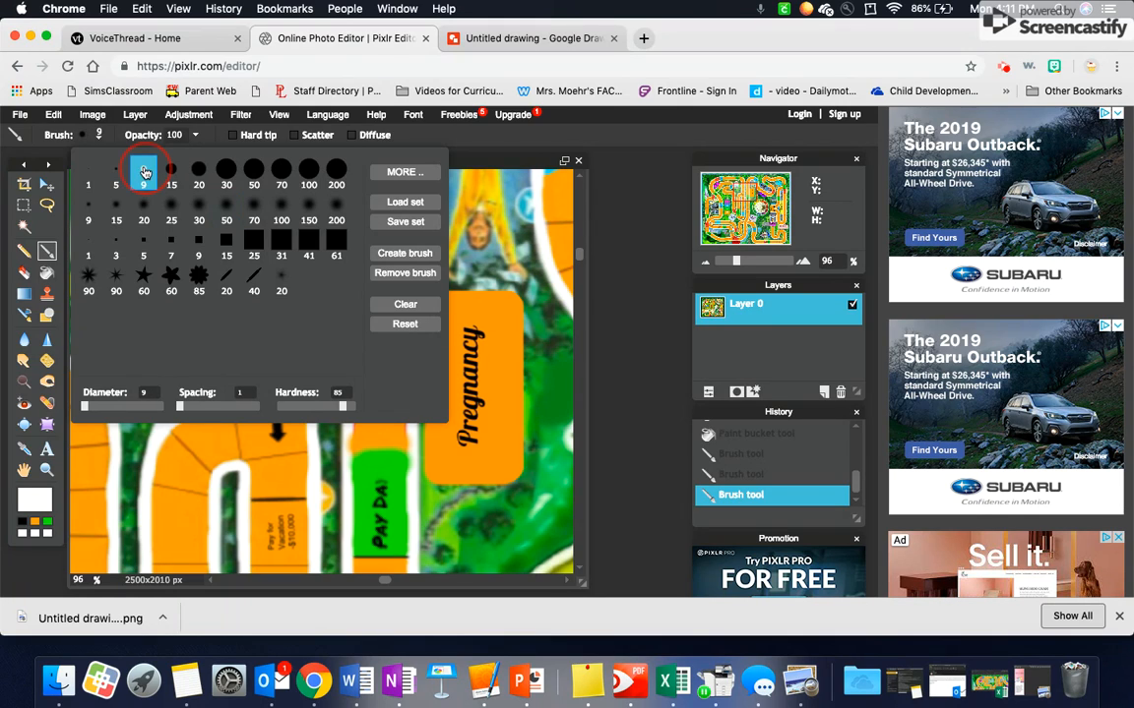
pyautogui.click(626, 338)
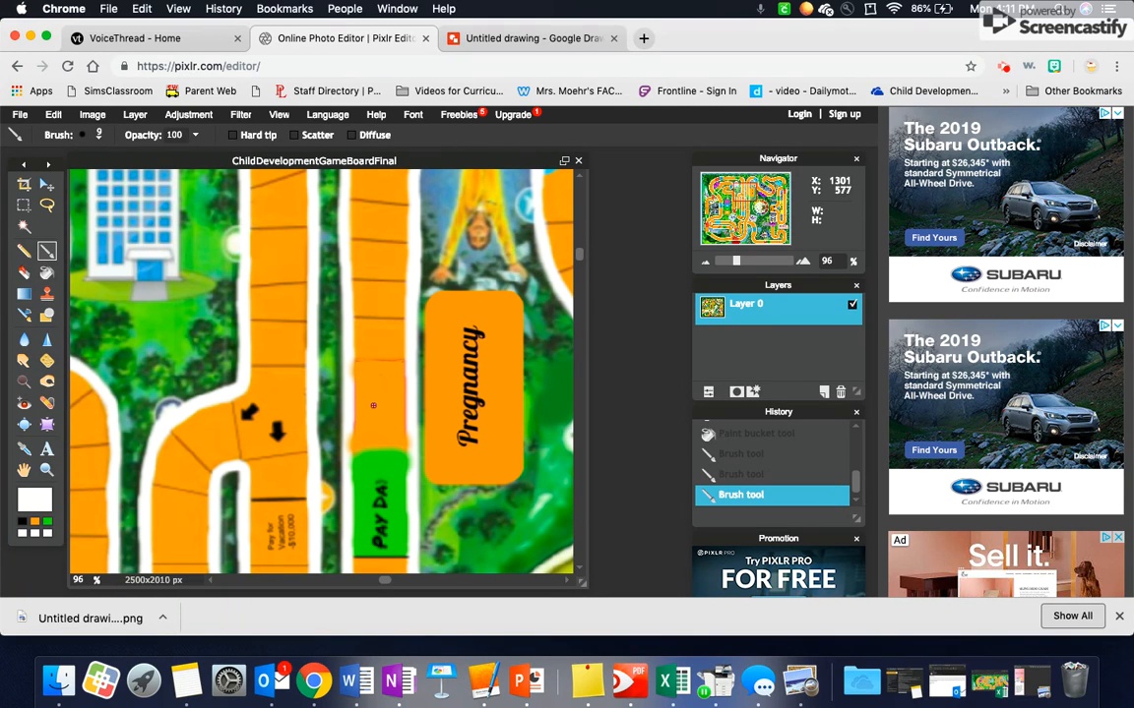
pyautogui.click(100, 139)
pyautogui.click(171, 172)
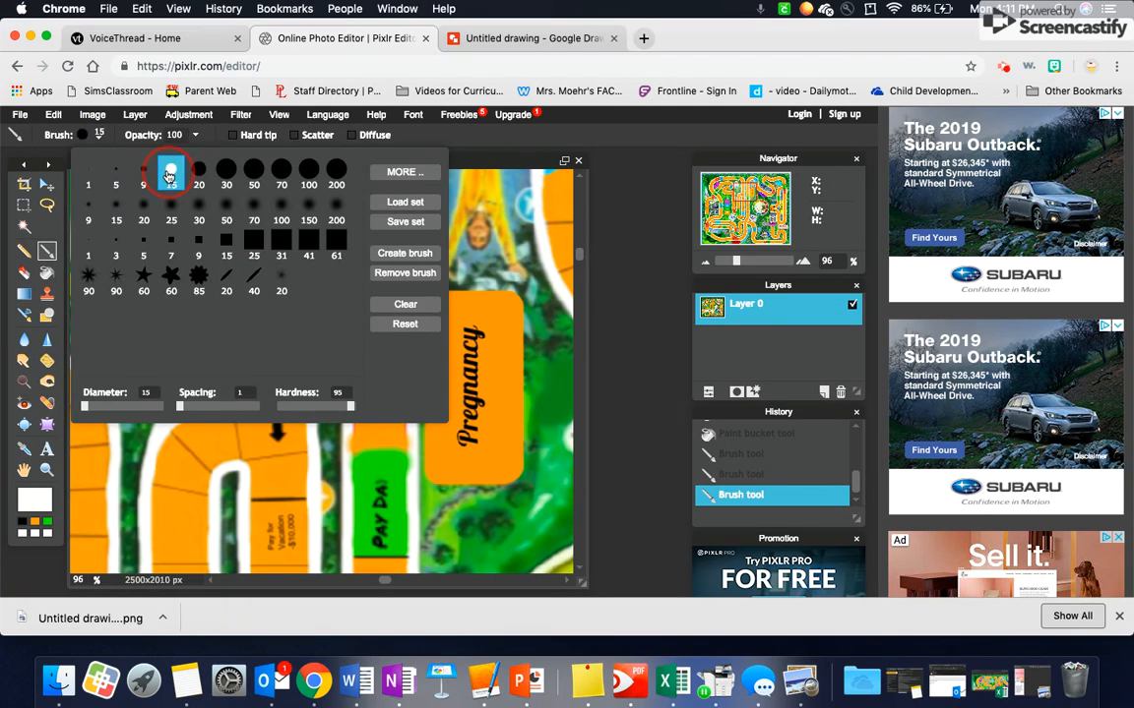
pyautogui.click(633, 390)
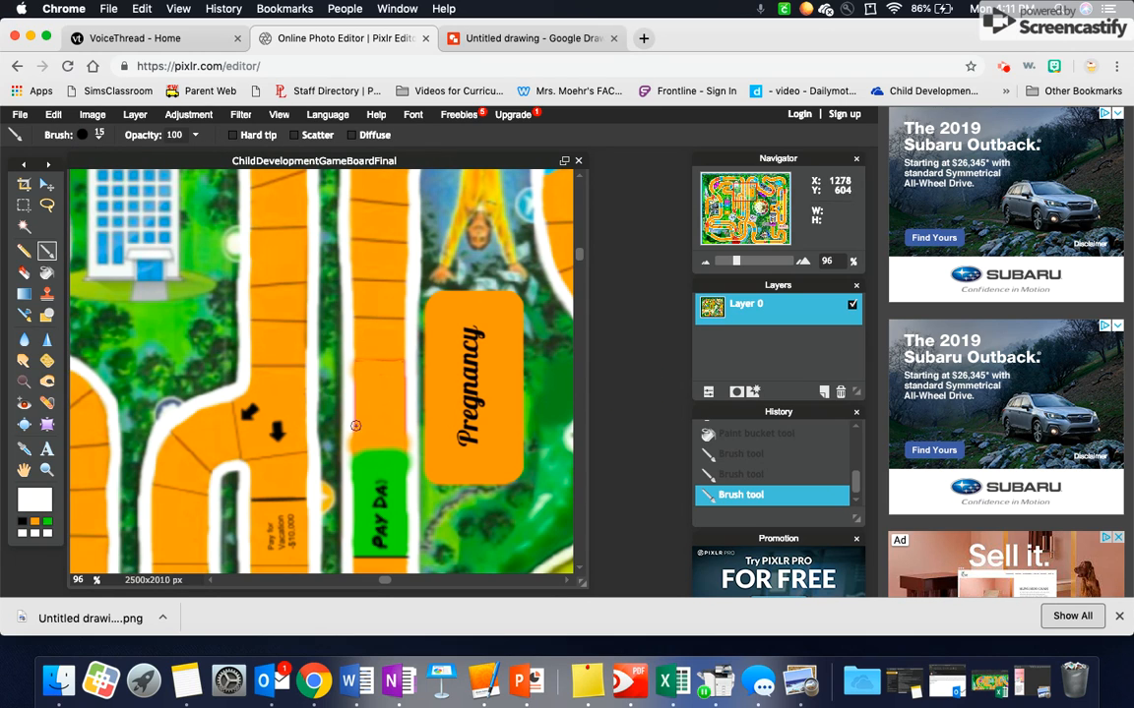
# Step: Repaint the white track borders on both sides of the recolored spaces and touch up the Pay Day space's edge in green
pyautogui.moveTo(350, 423); pyautogui.dragTo(349, 463)
pyautogui.moveTo(411, 412); pyautogui.dragTo(408, 476)
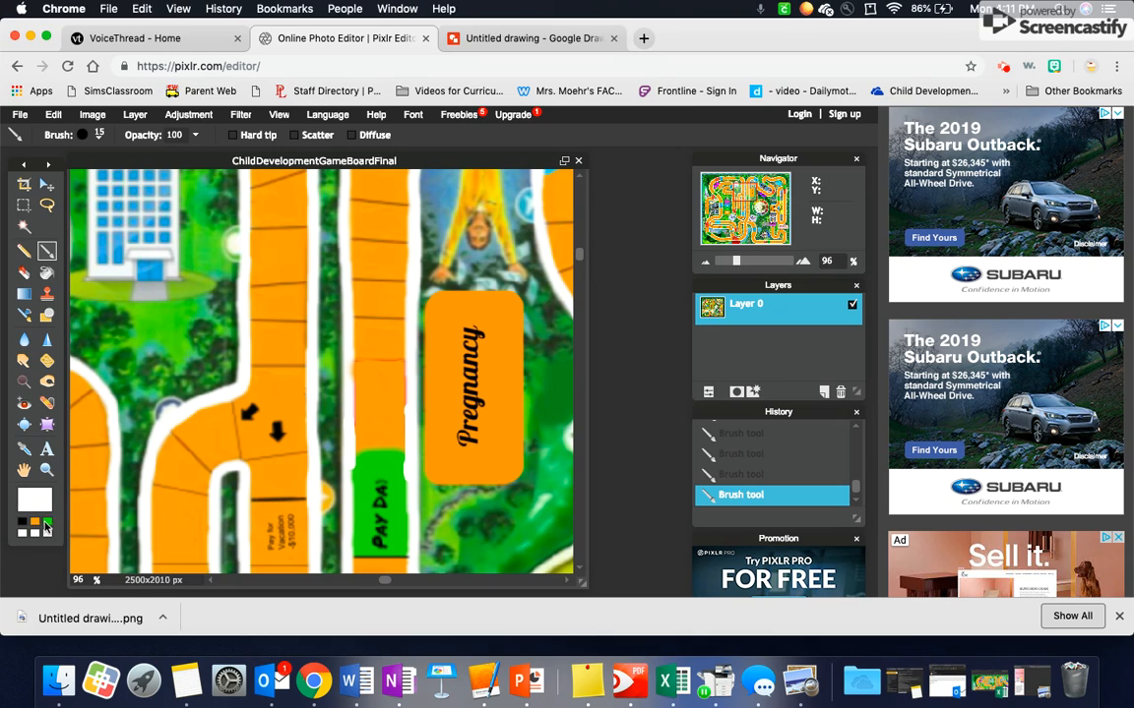
pyautogui.click(45, 526)
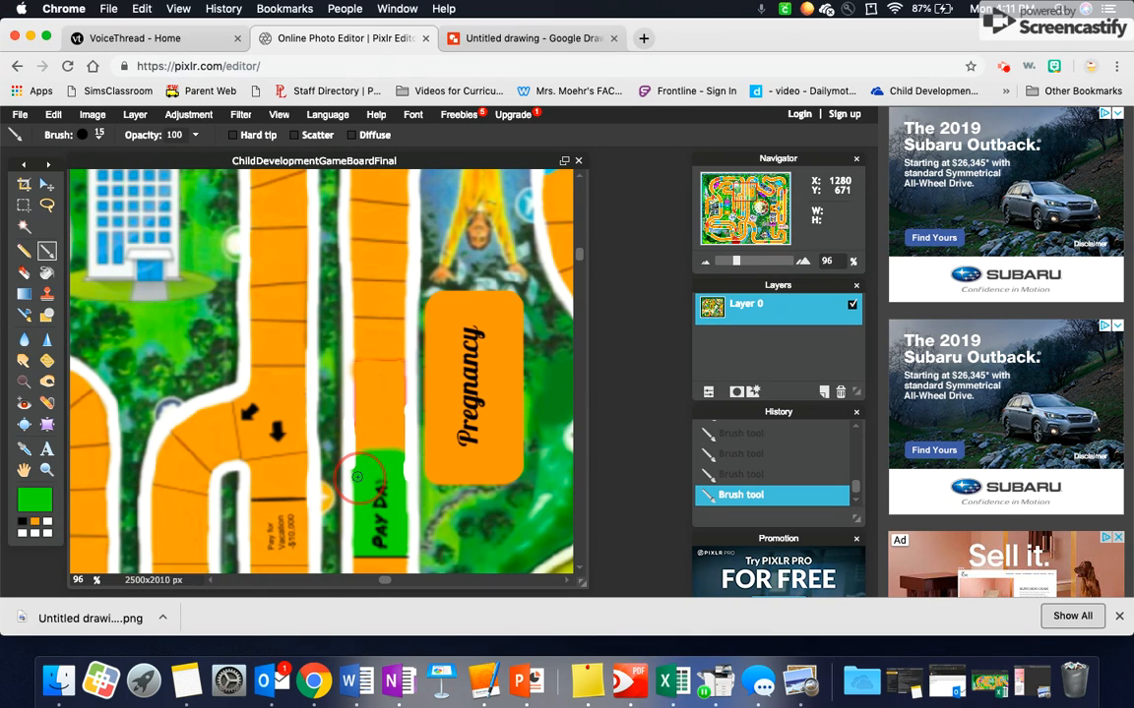
pyautogui.moveTo(353, 476); pyautogui.dragTo(357, 468)
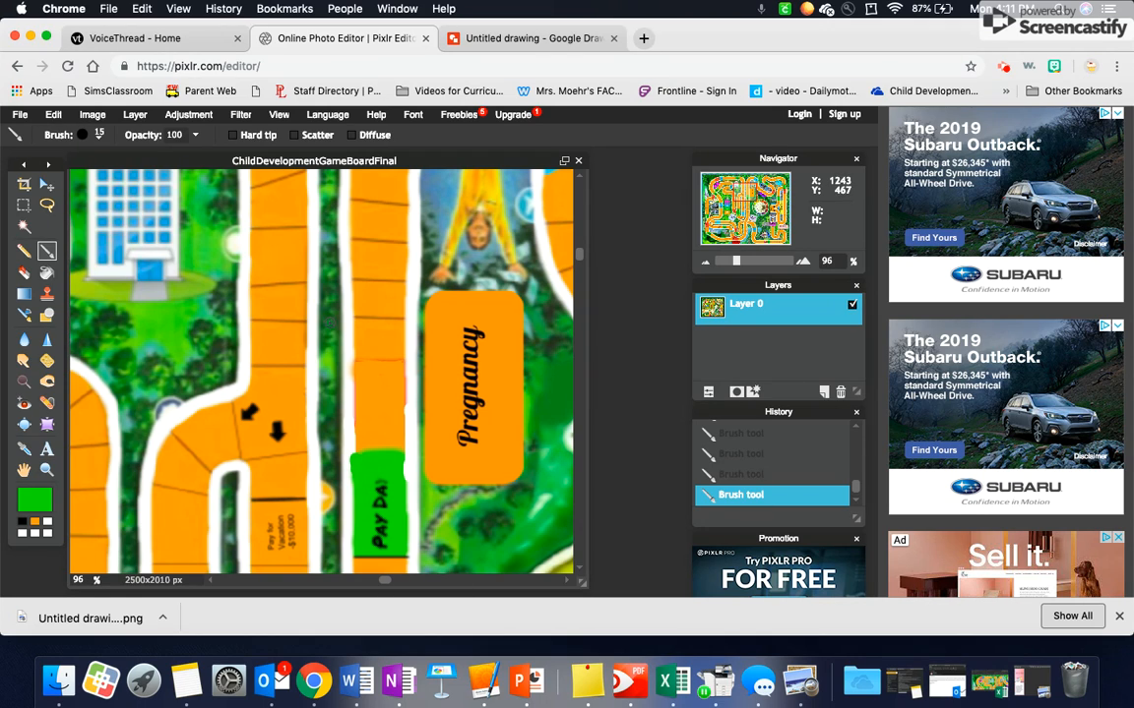
# Step: Sample the orange of the Pregnancy label and fill the label's background with it using the Paint bucket
pyautogui.click(24, 448)
pyautogui.click(455, 373)
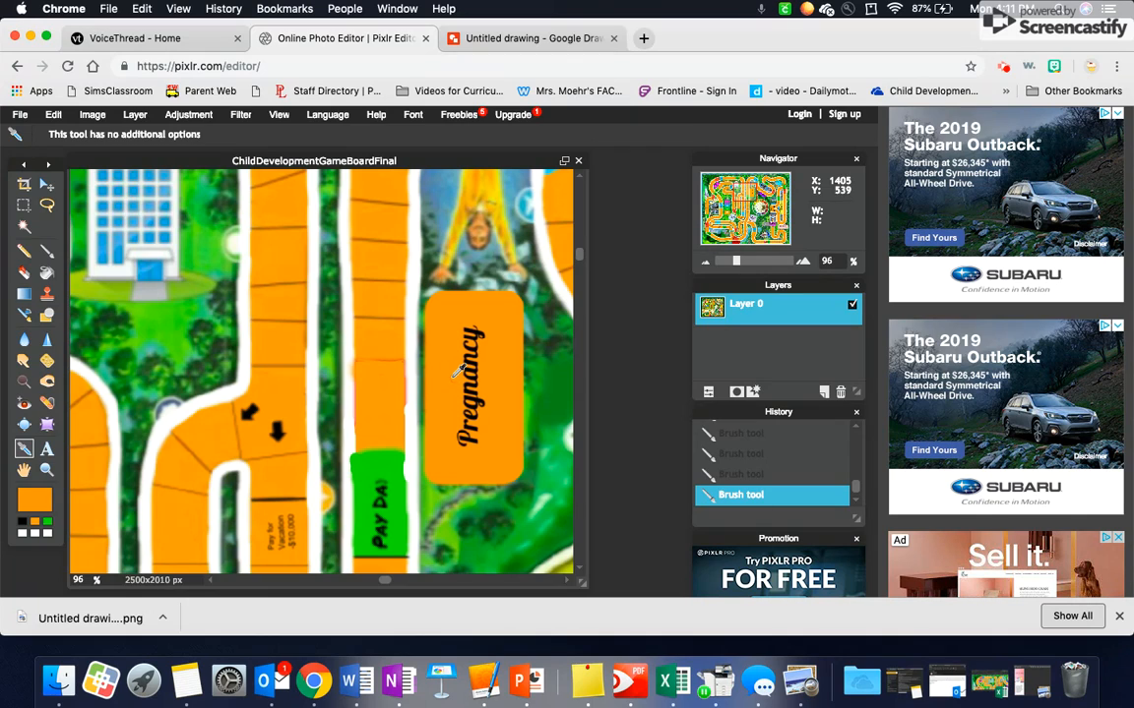
pyautogui.click(46, 272)
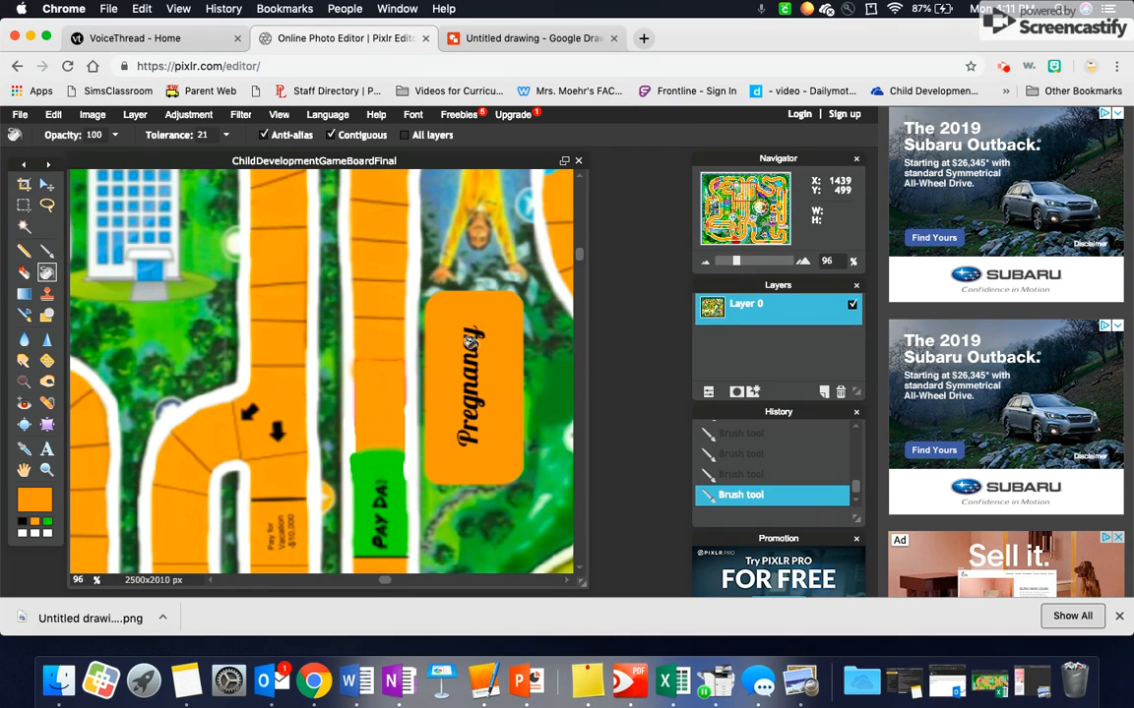
pyautogui.click(489, 375)
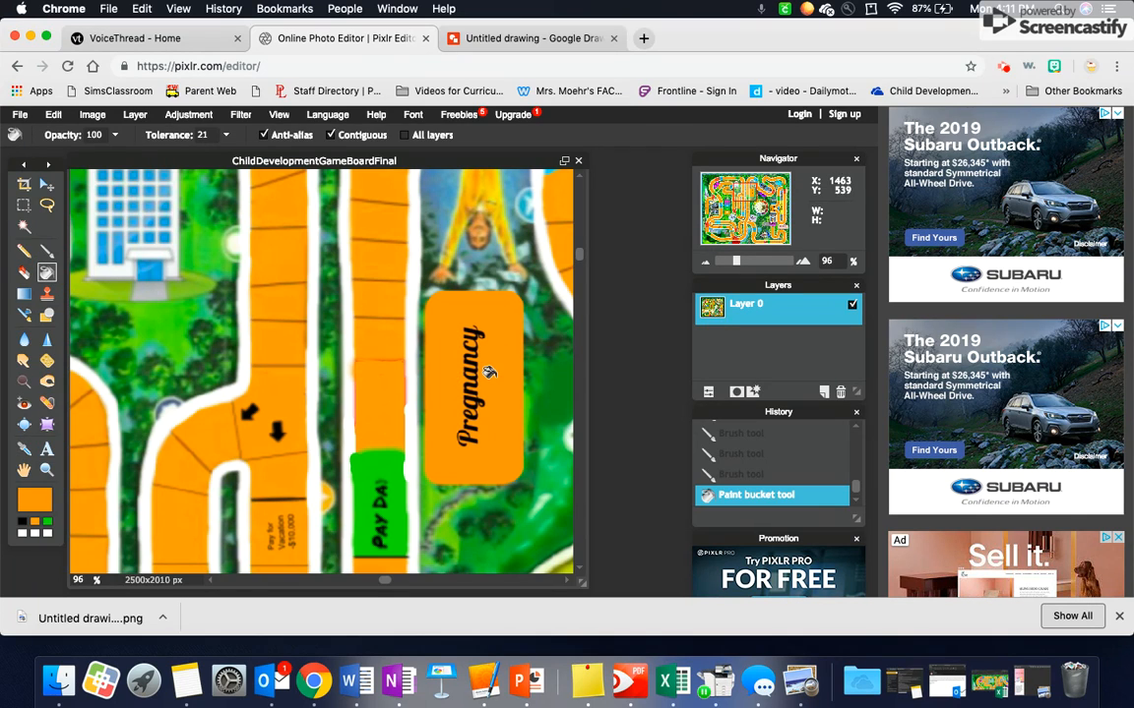
# Step: Set the Brush tool to the hard round size 20 brush and paint over the Pregnancy text in orange
pyautogui.click(45, 253)
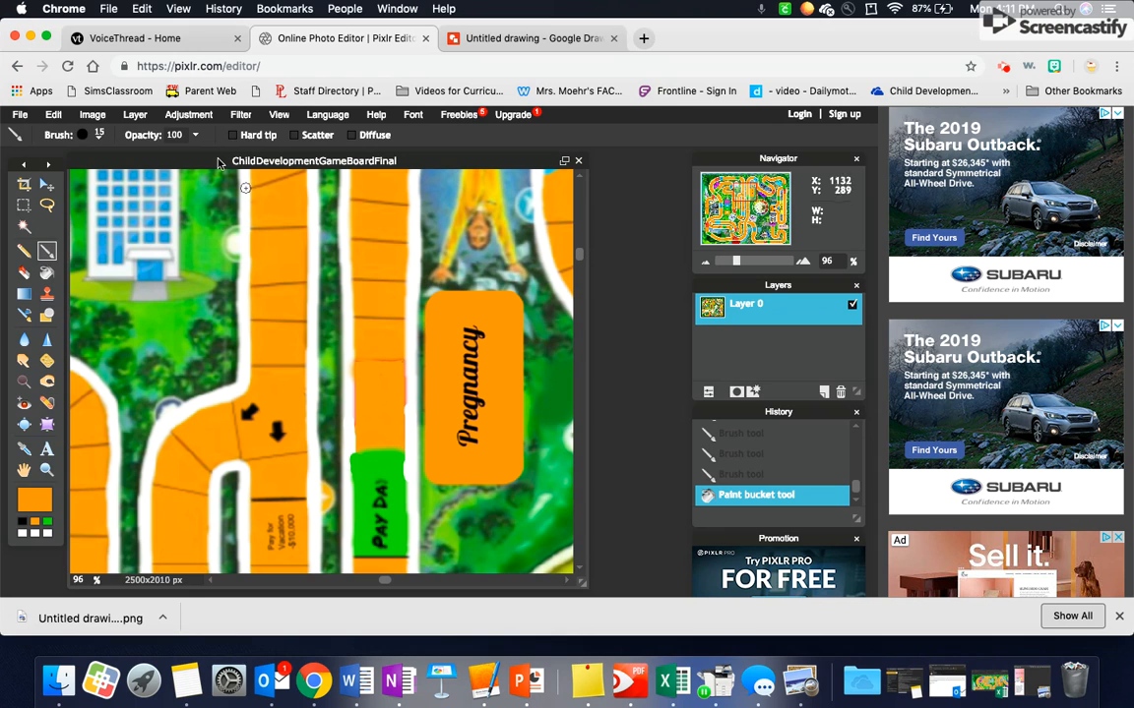
pyautogui.click(94, 135)
pyautogui.click(198, 176)
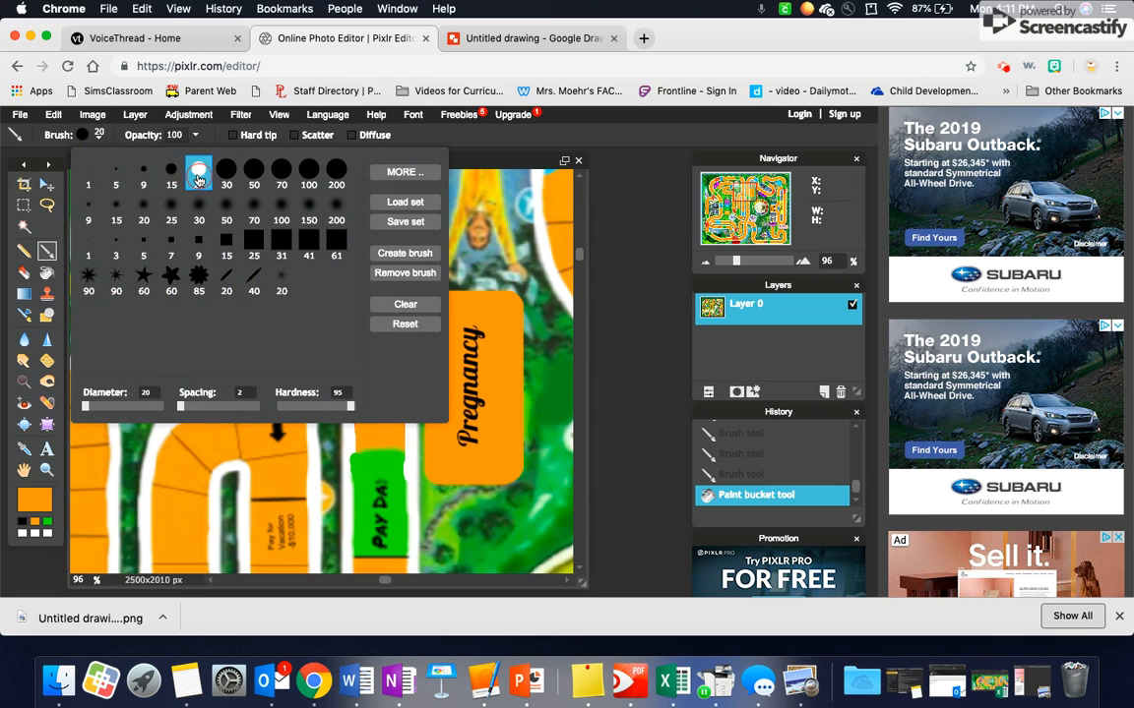
pyautogui.moveTo(475, 295)
pyautogui.mouseDown()
pyautogui.moveTo(470, 418)
pyautogui.moveTo(500, 398)
pyautogui.moveTo(478, 339)
pyautogui.moveTo(476, 451)
pyautogui.moveTo(484, 399)
pyautogui.moveTo(455, 435)
pyautogui.moveTo(486, 404)
pyautogui.moveTo(471, 462)
pyautogui.mouseUp()
# Step: Sample the purple of the Parenting label and brush over its text with that color
pyautogui.moveTo(384, 584); pyautogui.dragTo(453, 582)
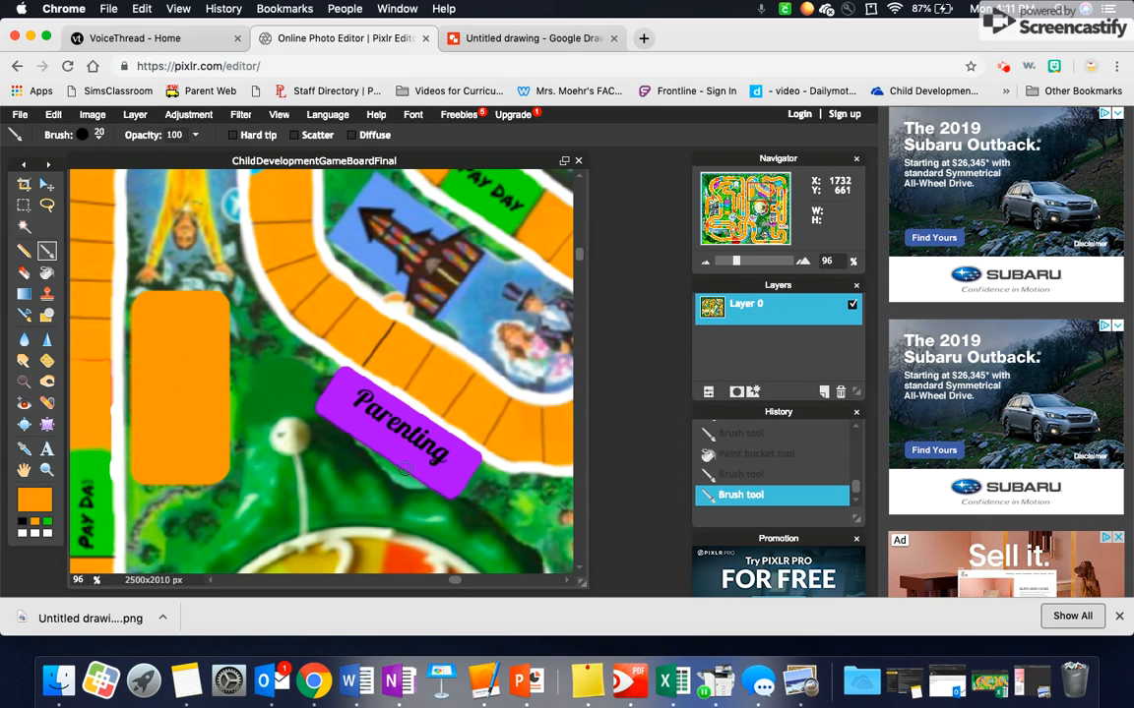
pyautogui.click(23, 449)
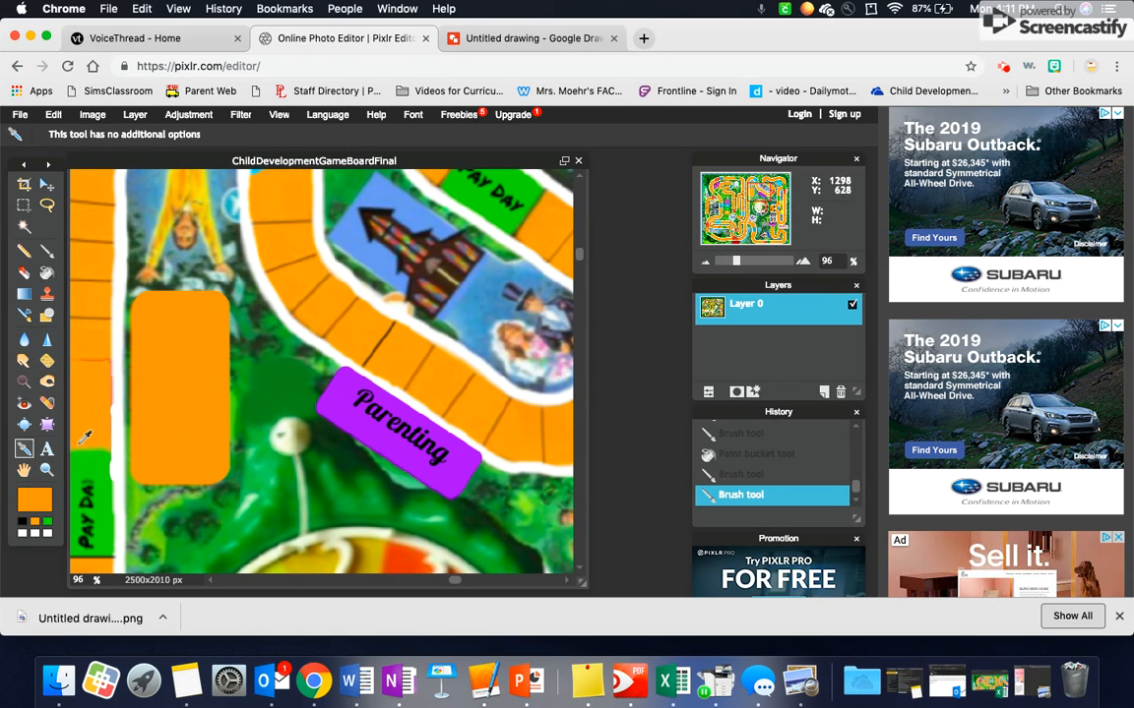
pyautogui.click(403, 443)
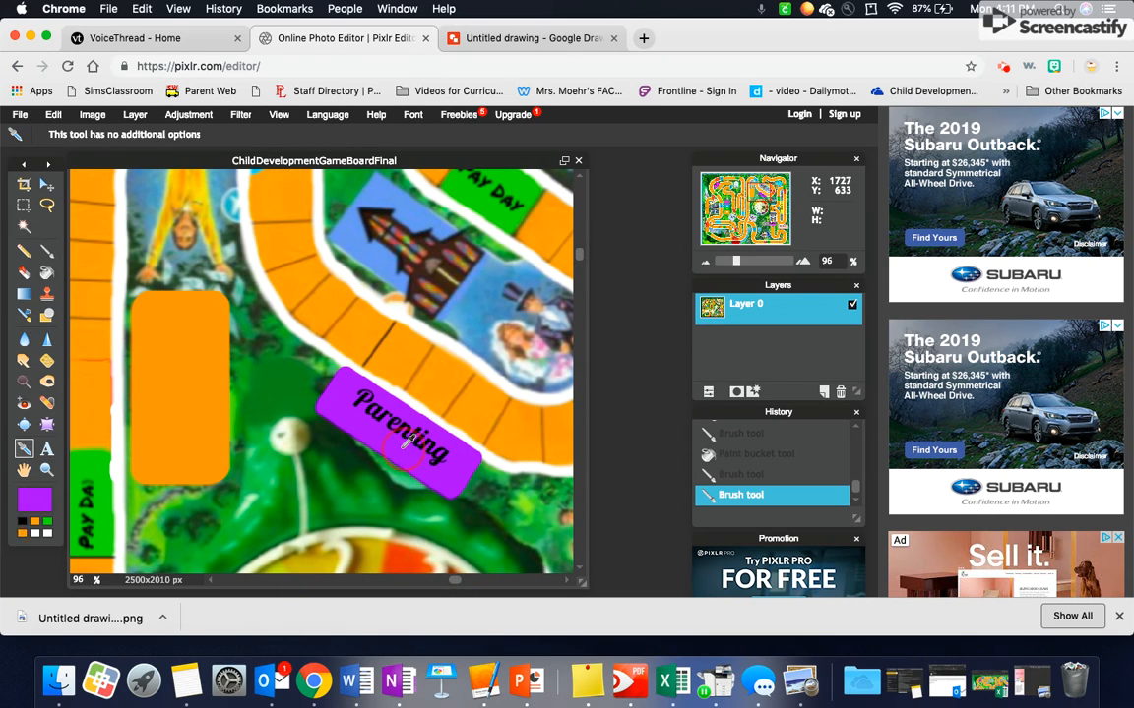
pyautogui.click(46, 251)
pyautogui.moveTo(439, 454)
pyautogui.mouseDown()
pyautogui.moveTo(321, 362)
pyautogui.moveTo(345, 353)
pyautogui.moveTo(426, 446)
pyautogui.moveTo(379, 377)
pyautogui.moveTo(320, 341)
pyautogui.moveTo(420, 435)
pyautogui.moveTo(329, 337)
pyautogui.moveTo(362, 392)
pyautogui.mouseUp()
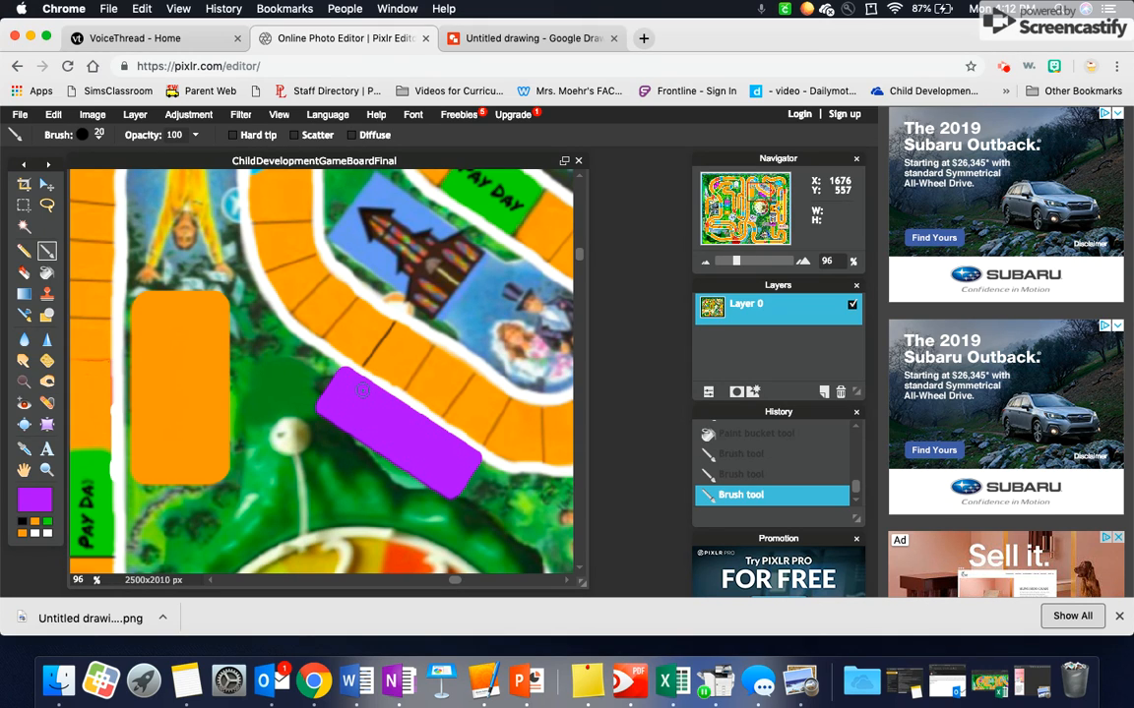
# Step: Set the main color back to orange and brush over the lower text of the "Labor too quick" space beside Pay Day
pyautogui.click(579, 257)
pyautogui.moveTo(580, 261); pyautogui.dragTo(576, 564)
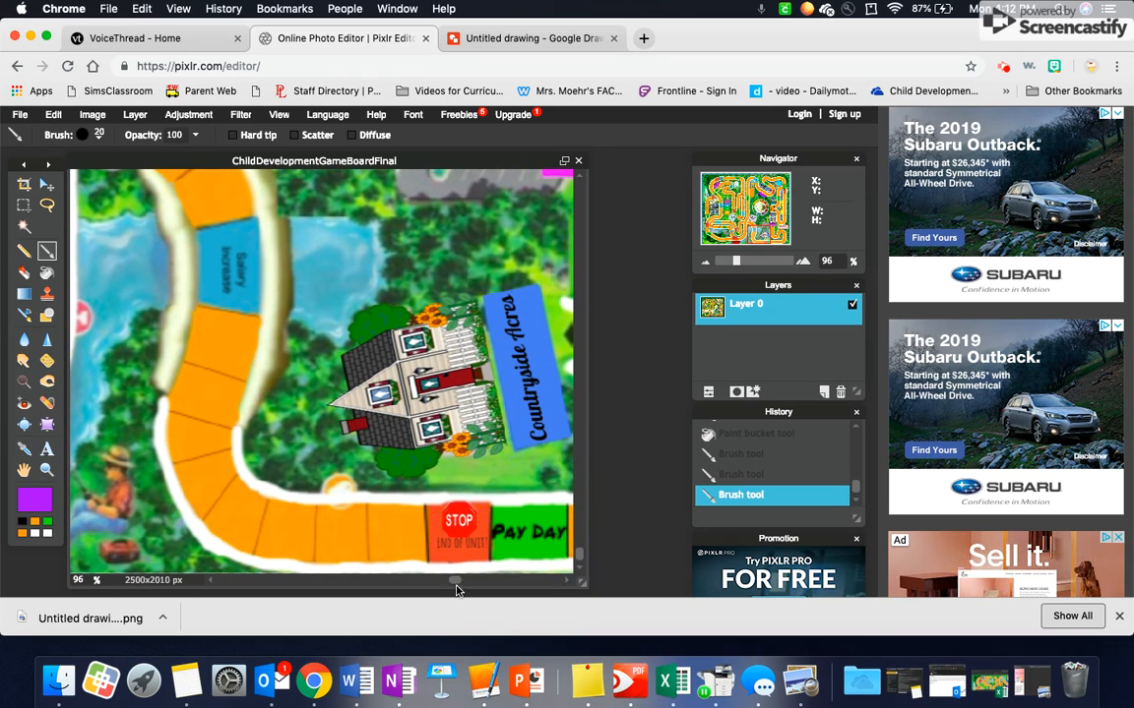
pyautogui.moveTo(455, 587); pyautogui.dragTo(287, 583)
pyautogui.moveTo(270, 584); pyautogui.dragTo(275, 581)
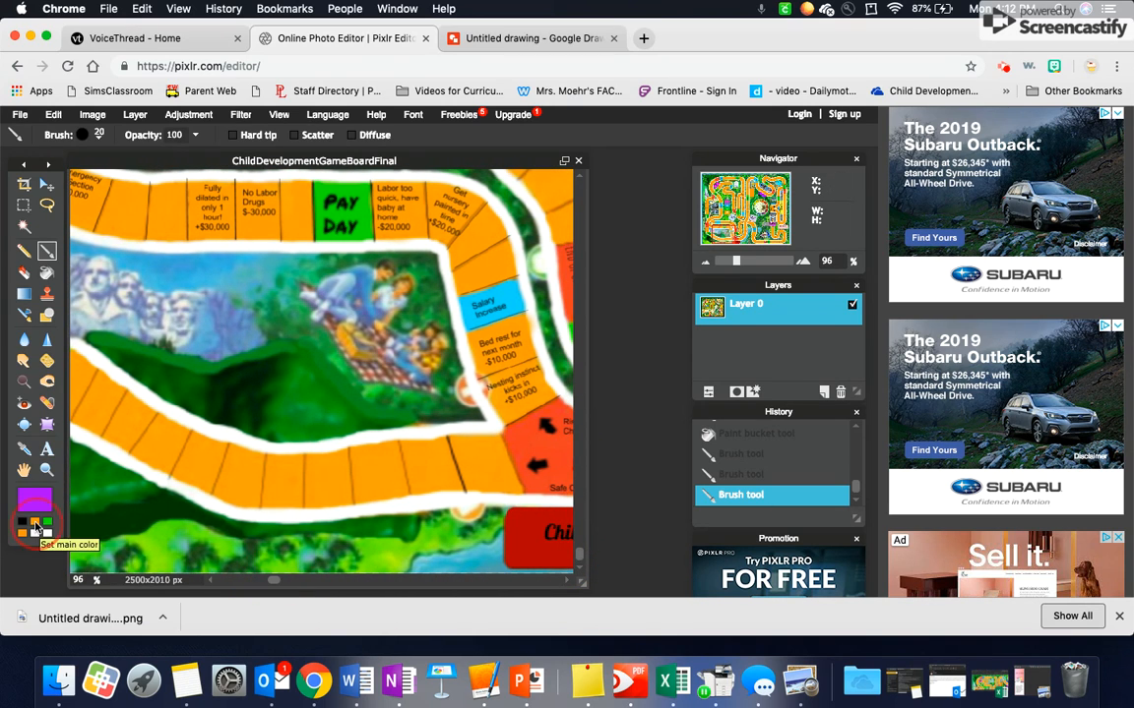
pyautogui.click(34, 522)
pyautogui.click(24, 449)
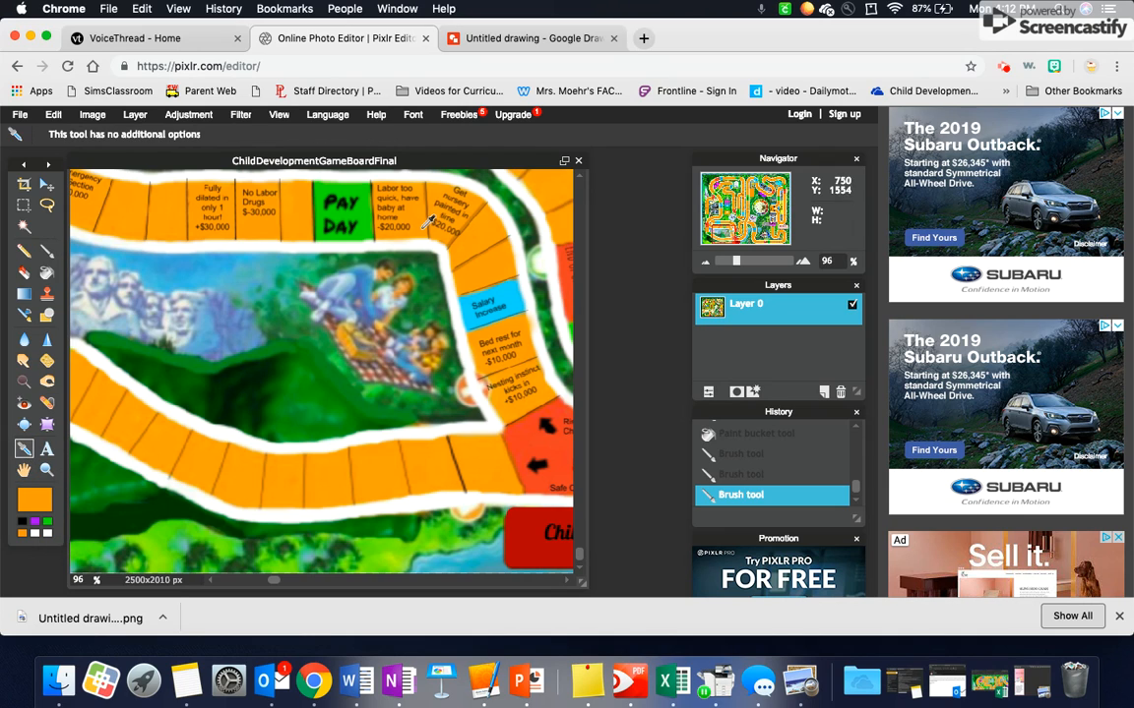
pyautogui.click(47, 251)
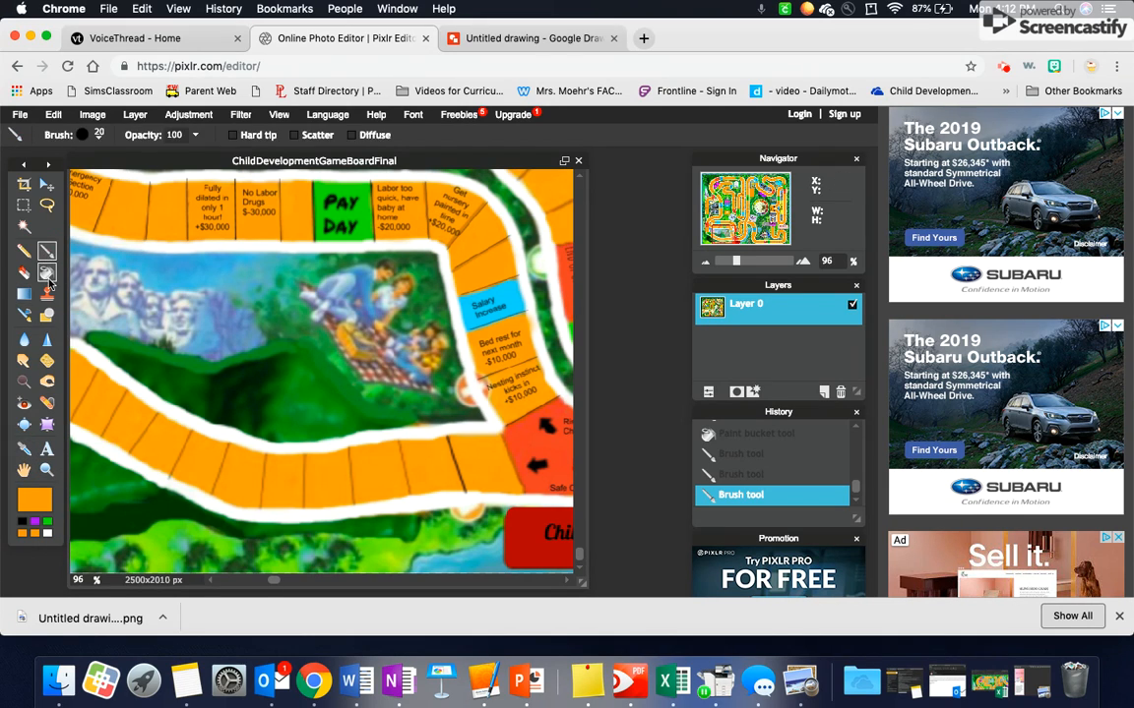
pyautogui.click(46, 273)
pyautogui.click(47, 250)
pyautogui.moveTo(403, 228)
pyautogui.mouseDown()
pyautogui.moveTo(336, 197)
pyautogui.moveTo(387, 209)
pyautogui.moveTo(354, 182)
pyautogui.moveTo(374, 192)
pyautogui.moveTo(365, 177)
pyautogui.moveTo(386, 200)
pyautogui.moveTo(344, 185)
pyautogui.moveTo(350, 211)
pyautogui.moveTo(359, 201)
pyautogui.moveTo(383, 225)
pyautogui.mouseUp()
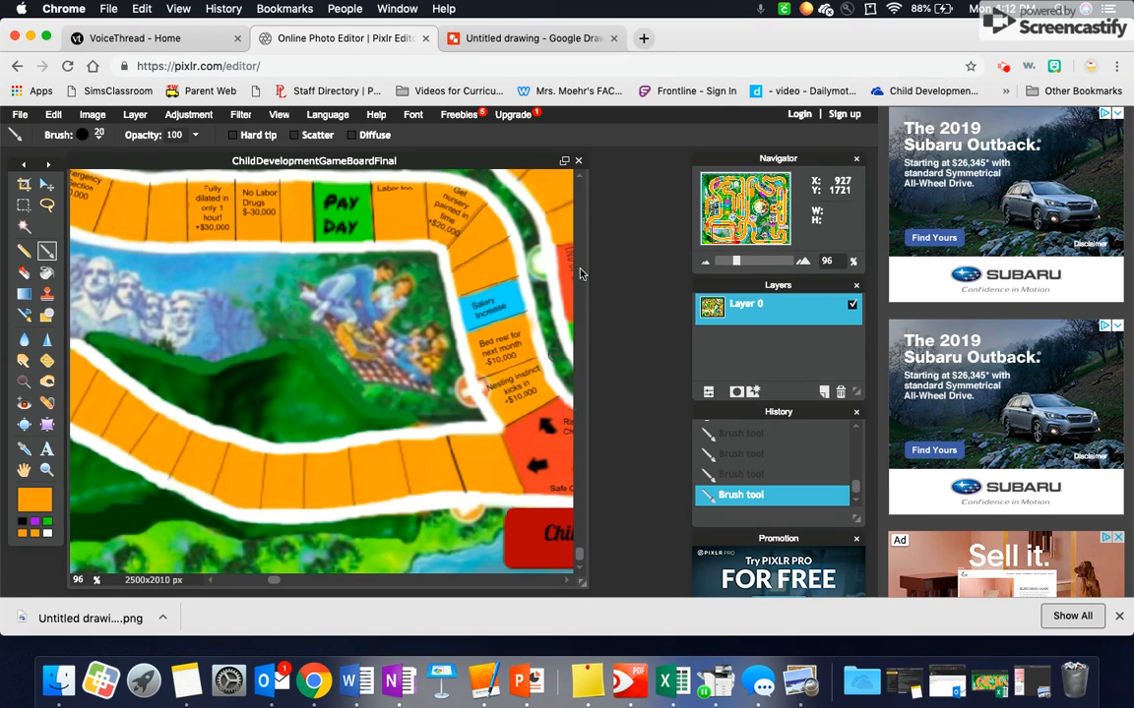
# Step: Set the main color to green and fill two adjacent orange spaces near the Intellectual Development: Infants label using the Paint bucket
pyautogui.moveTo(581, 555); pyautogui.dragTo(571, 232)
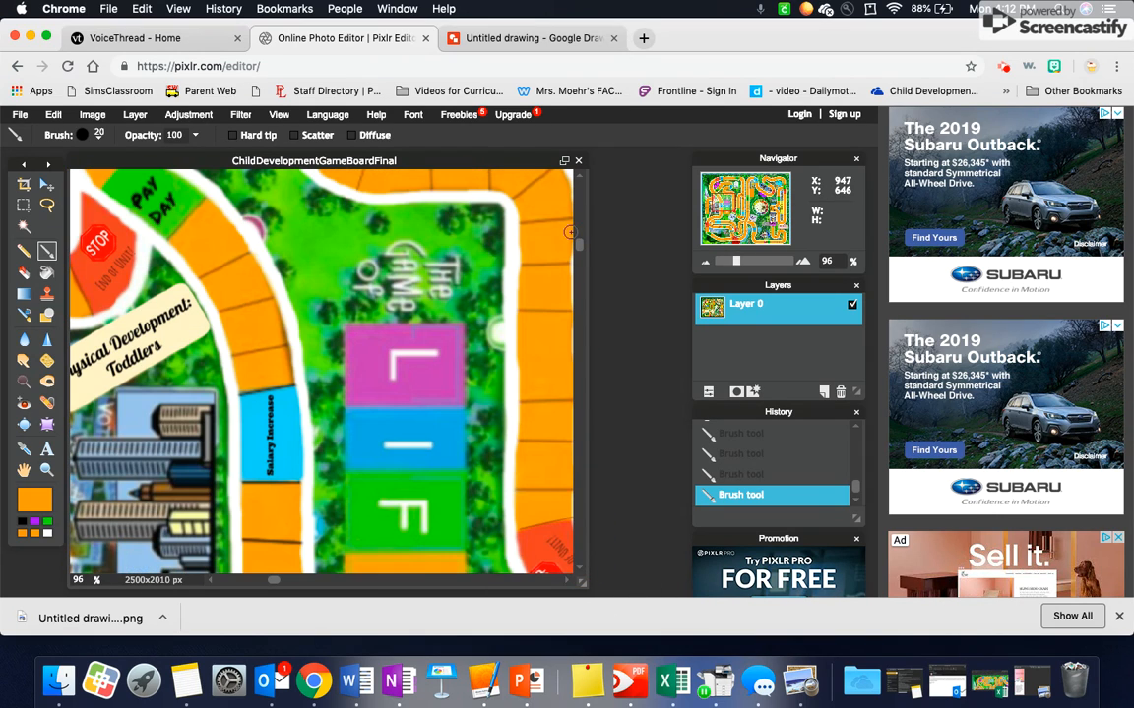
pyautogui.moveTo(271, 584); pyautogui.dragTo(224, 581)
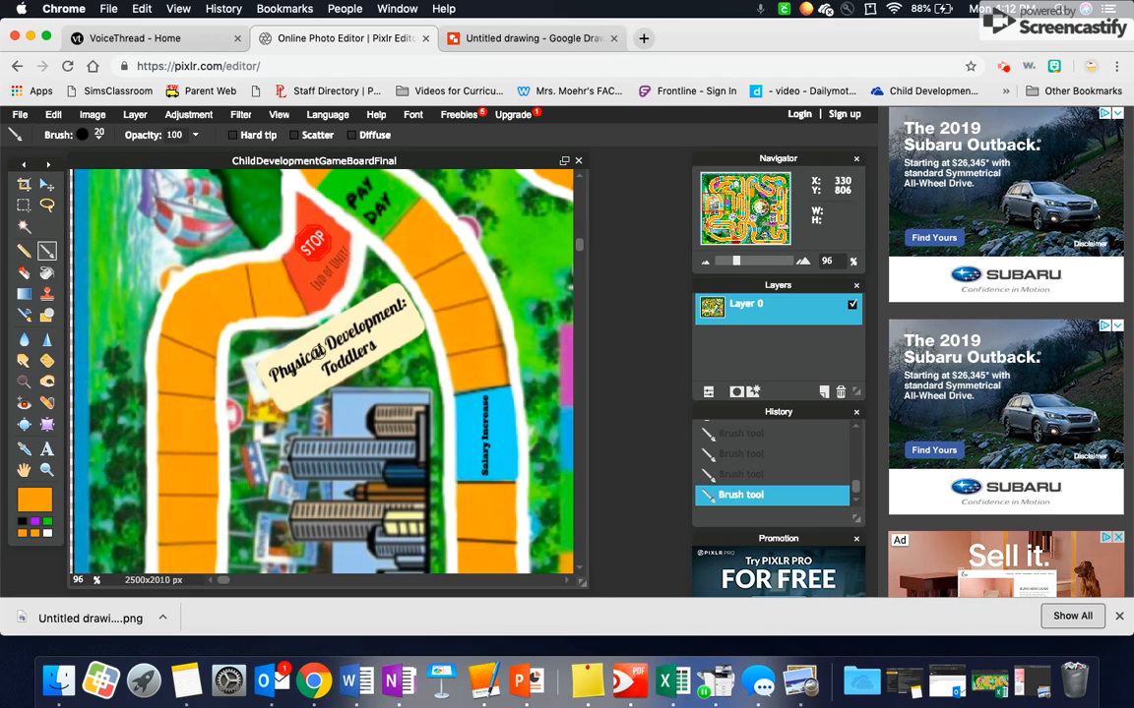
pyautogui.moveTo(581, 248); pyautogui.dragTo(580, 230)
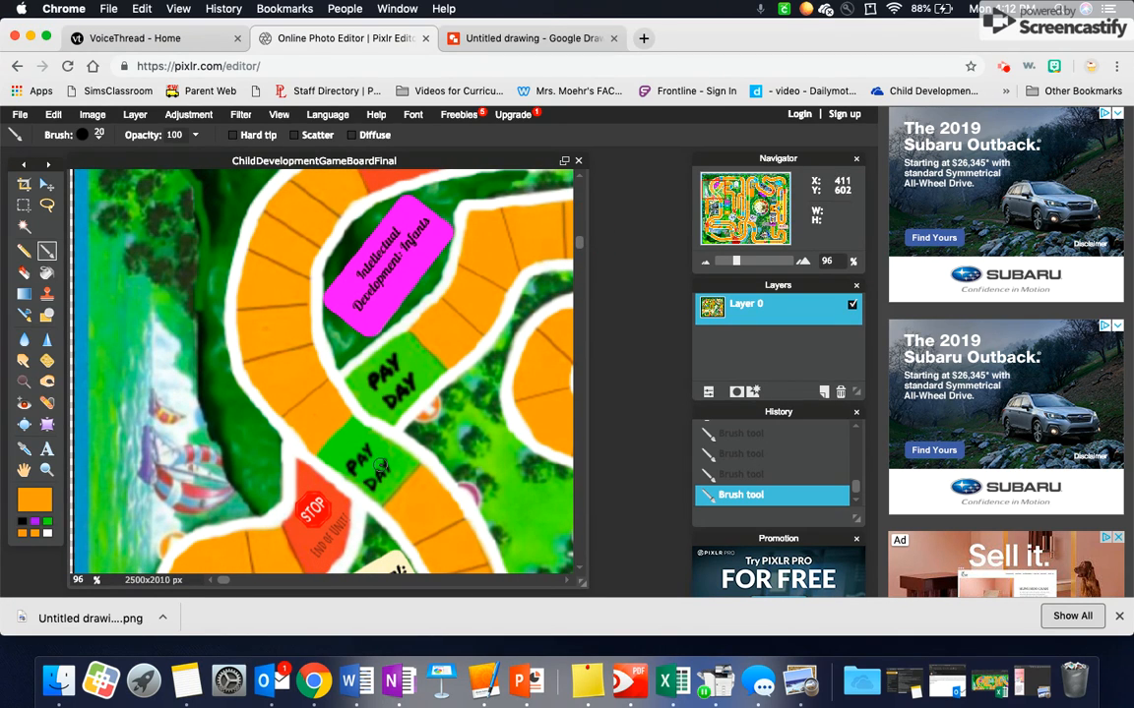
pyautogui.click(50, 525)
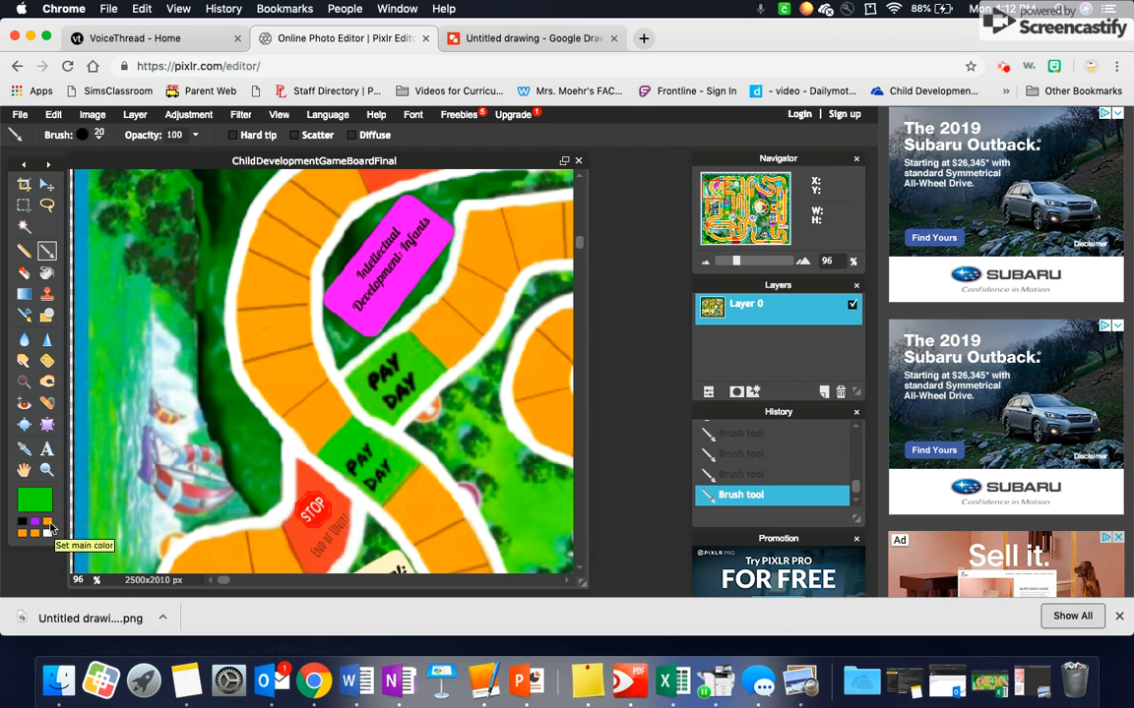
pyautogui.click(24, 447)
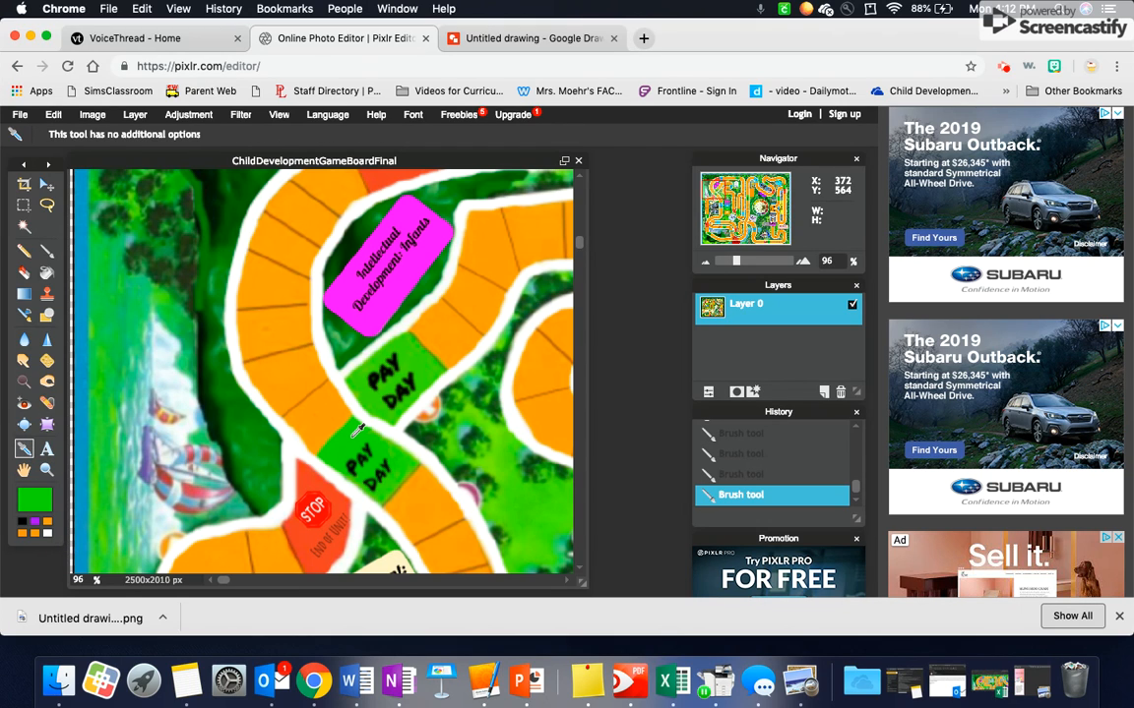
pyautogui.click(46, 250)
pyautogui.click(45, 274)
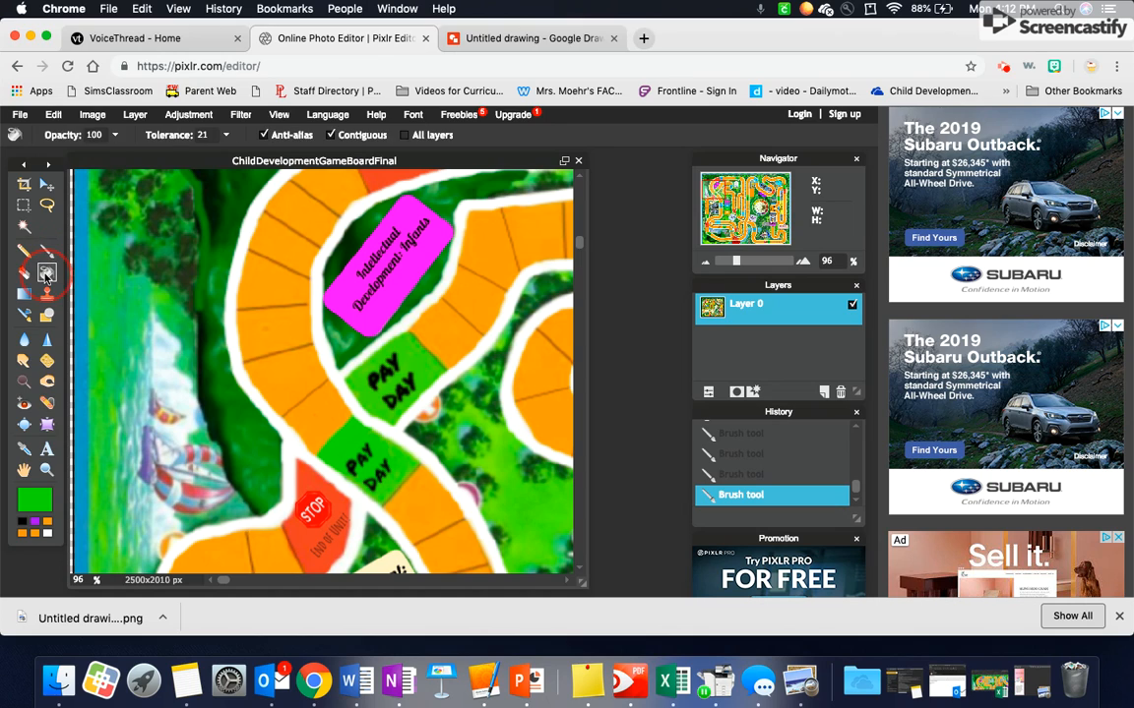
pyautogui.click(265, 323)
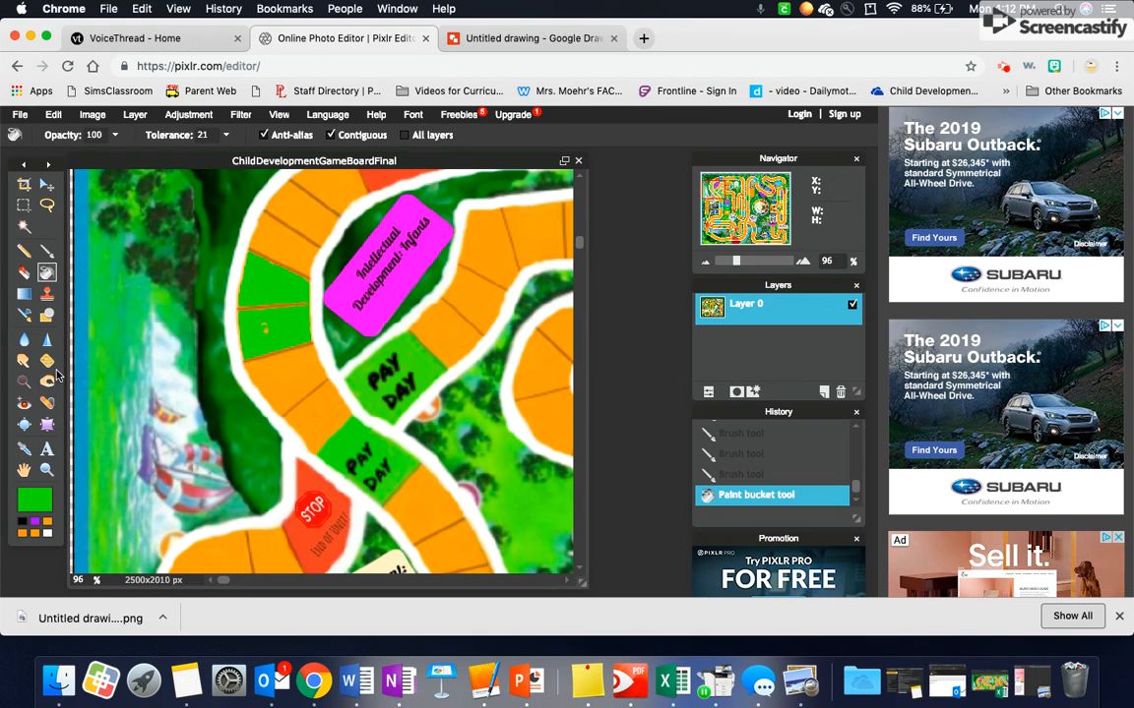
# Step: Brush green over the divider between the two filled spaces, and paint out the divider in the orange spaces above them
pyautogui.click(47, 250)
pyautogui.moveTo(273, 308)
pyautogui.mouseDown()
pyautogui.moveTo(224, 286)
pyautogui.moveTo(271, 277)
pyautogui.moveTo(295, 304)
pyautogui.moveTo(268, 263)
pyautogui.moveTo(219, 286)
pyautogui.moveTo(262, 327)
pyautogui.mouseUp()
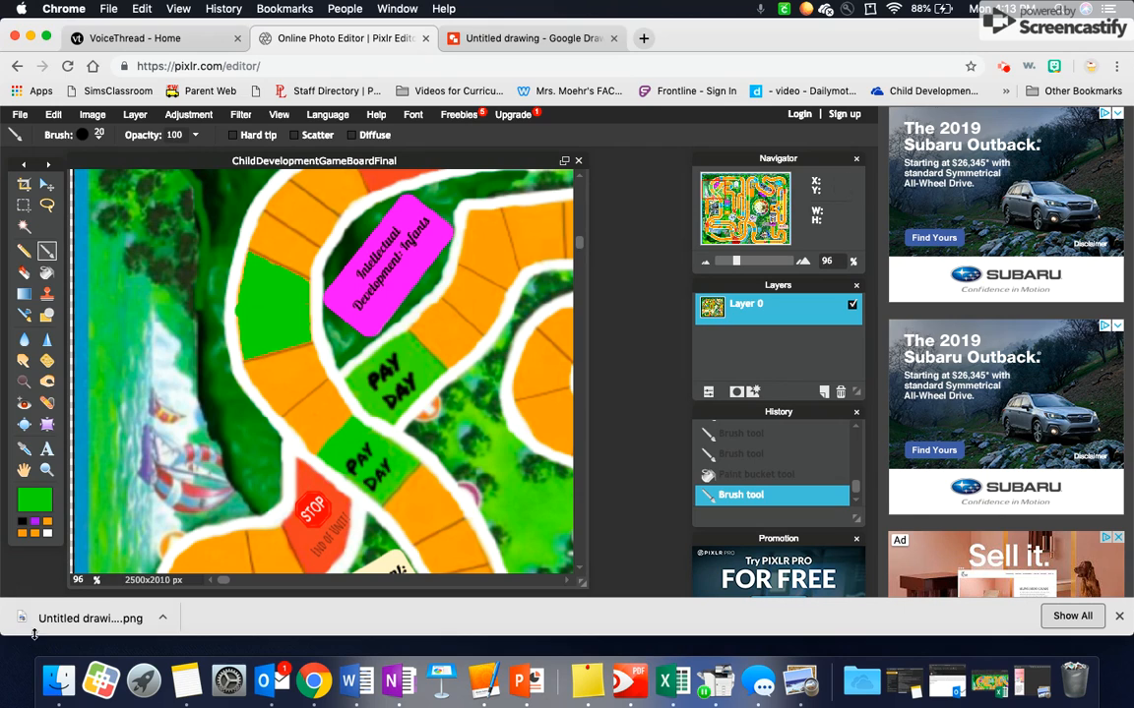
pyautogui.click(34, 533)
pyautogui.moveTo(294, 228)
pyautogui.mouseDown()
pyautogui.moveTo(271, 214)
pyautogui.moveTo(309, 238)
pyautogui.moveTo(291, 240)
pyautogui.moveTo(311, 242)
pyautogui.mouseUp()
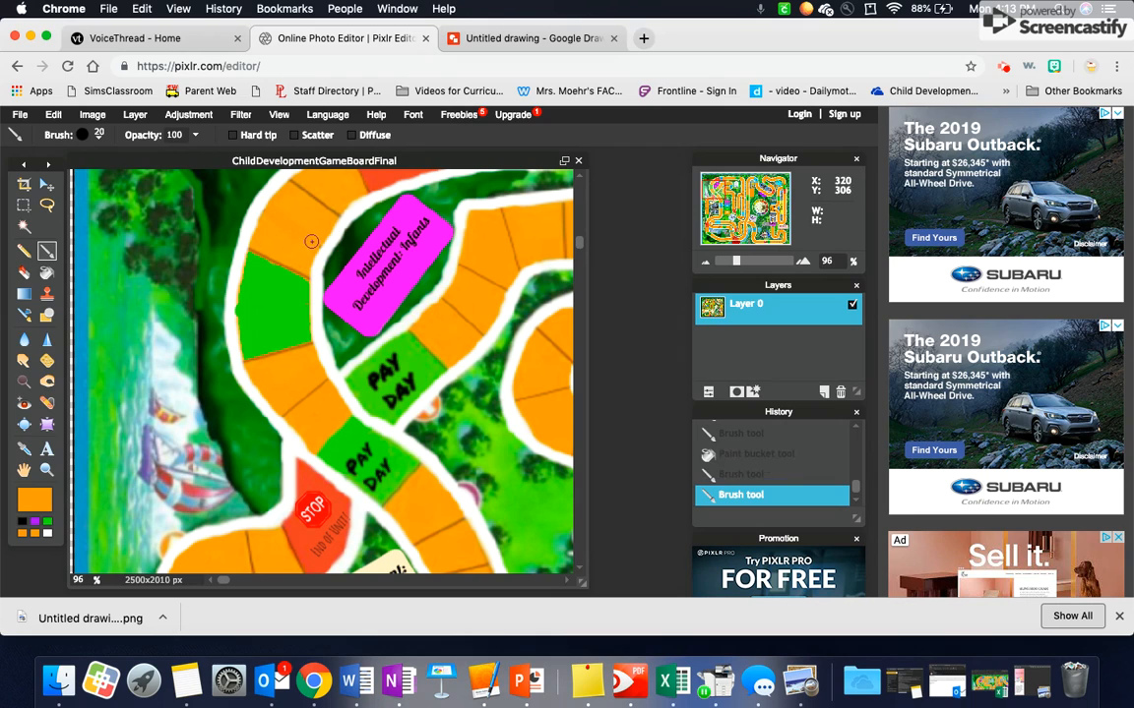
# Step: Save the image to the Desktop as ChildDevelopmentGameBoardFinal.png in PNG format, replacing the existing file
pyautogui.click(20, 114)
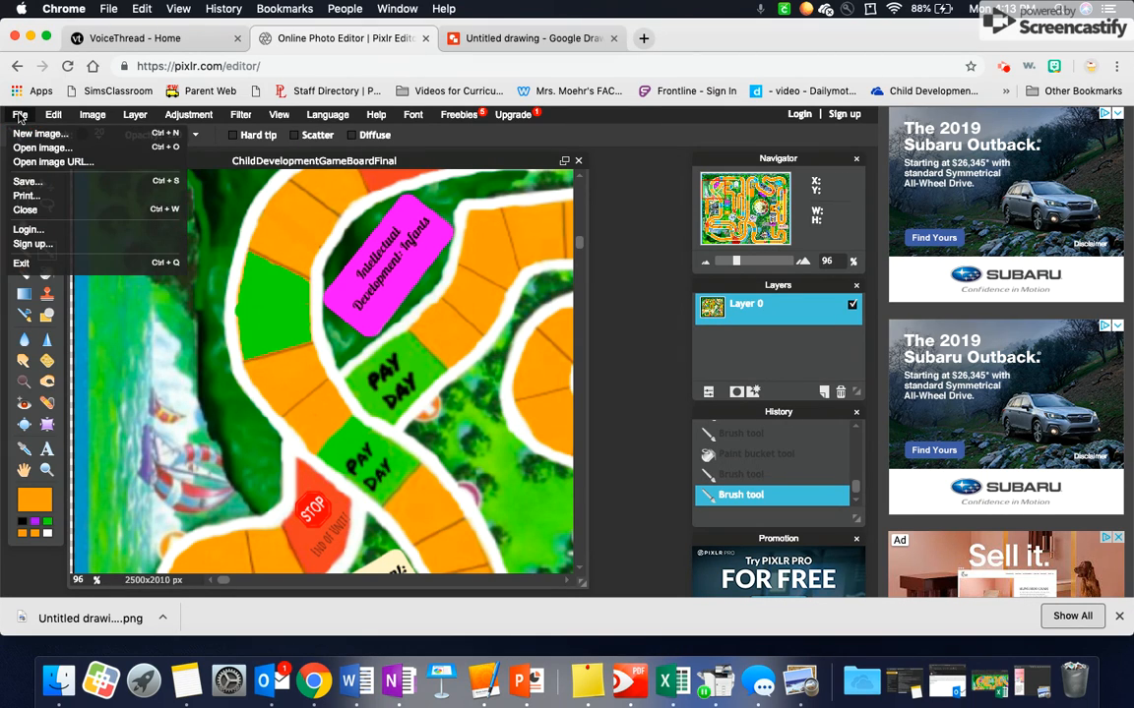
pyautogui.click(28, 182)
pyautogui.click(651, 470)
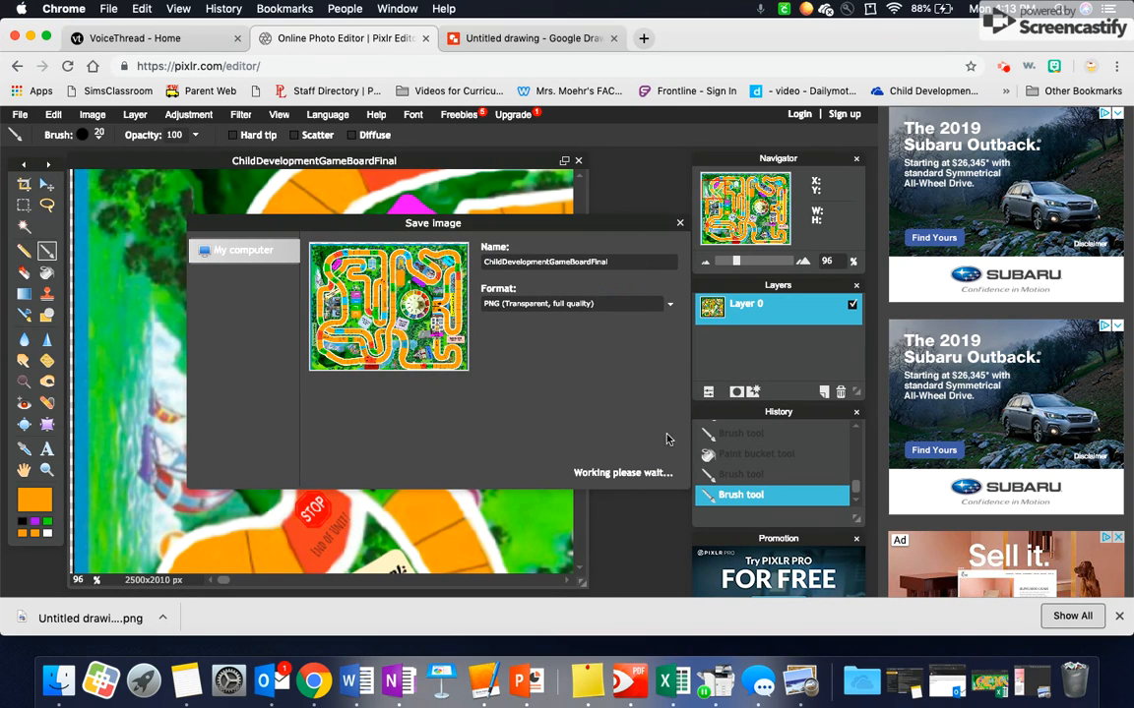
pyautogui.click(652, 472)
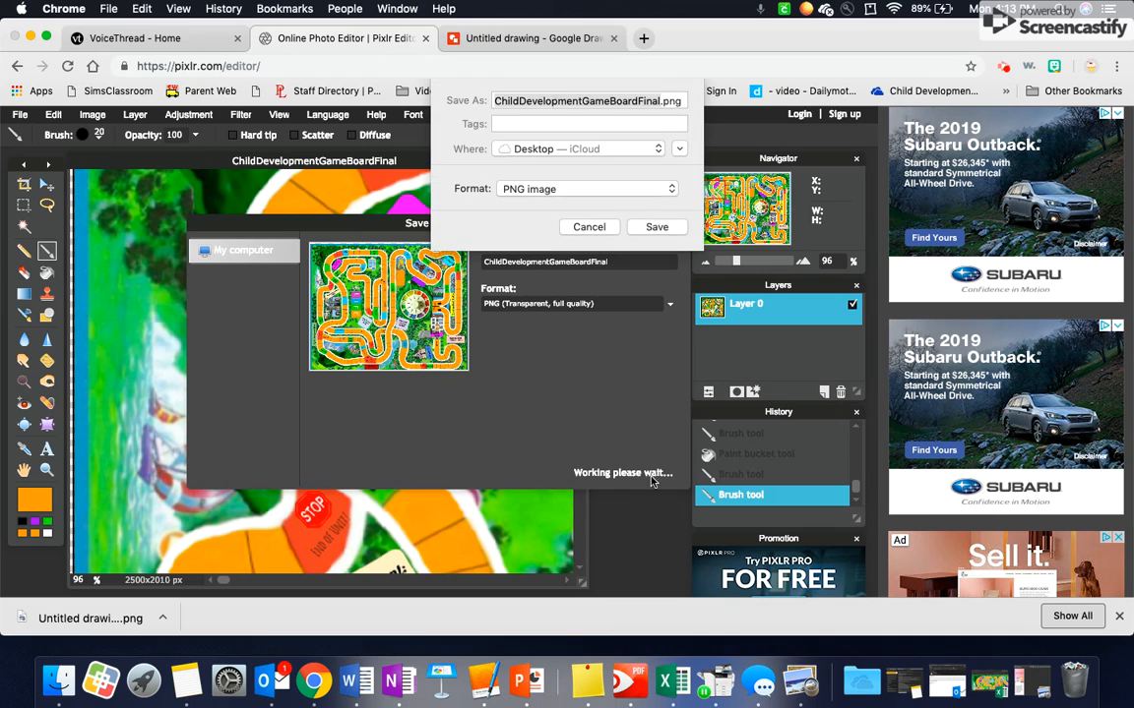
pyautogui.click(657, 226)
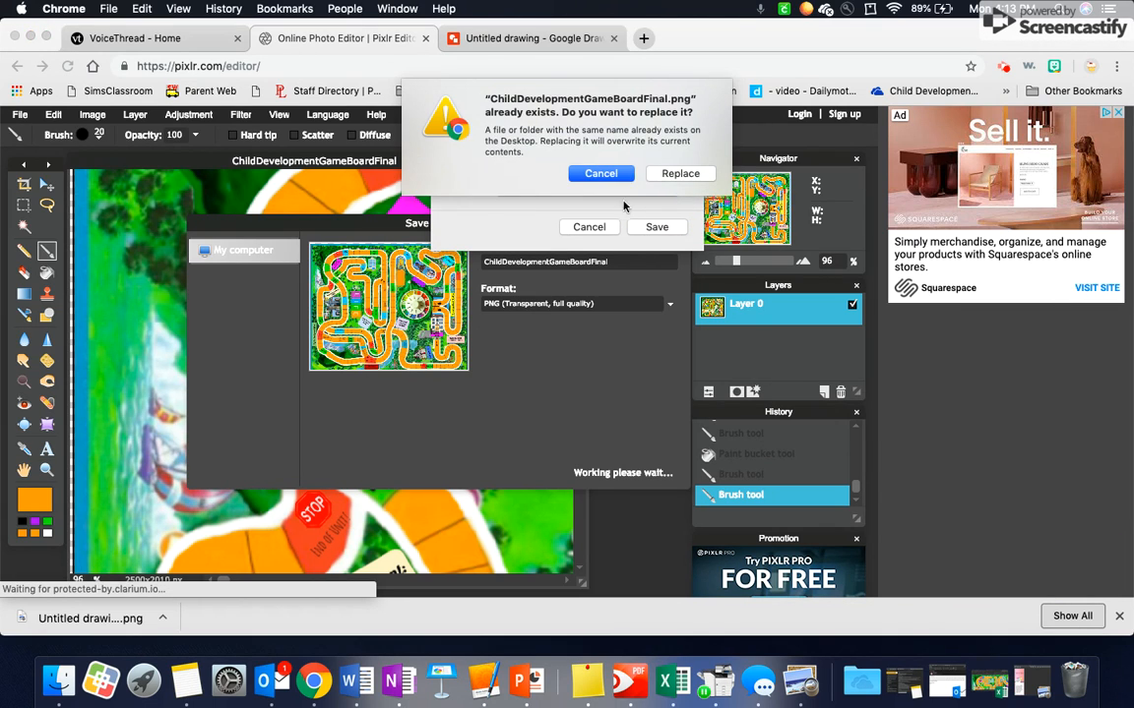
pyautogui.click(665, 175)
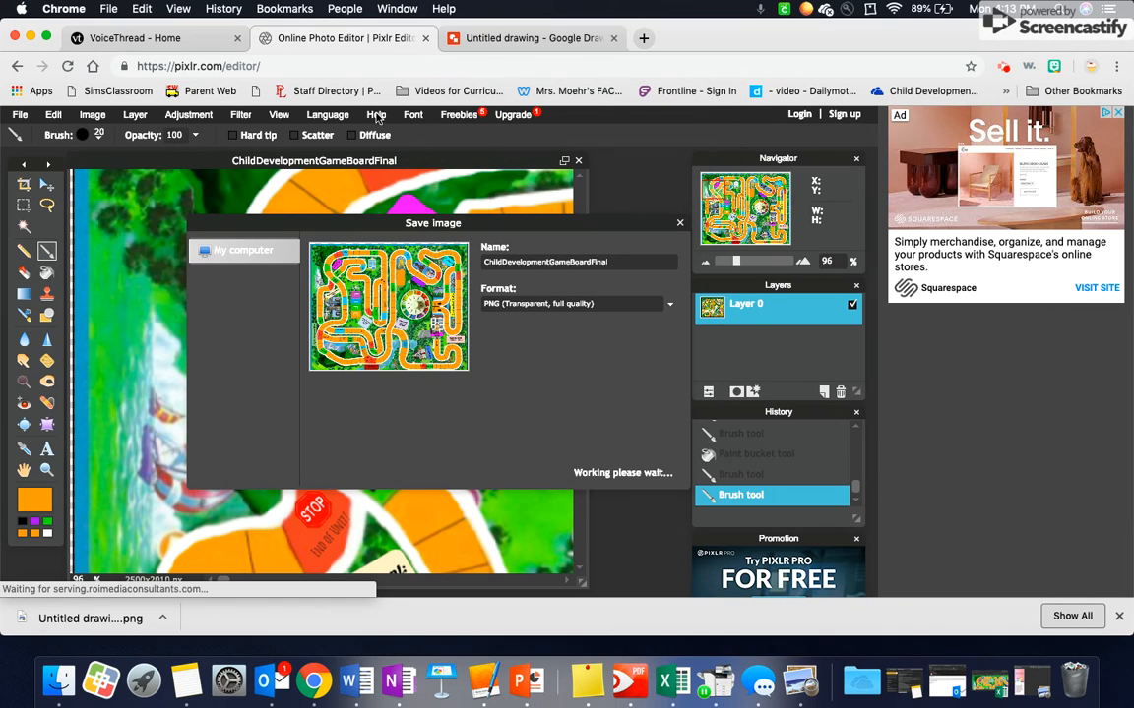
# Step: Switch to the Google Drawings document, insert ChildDevelopmentGameBoardFinal.png from the Desktop and align it with the page's top-left corner
pyautogui.click(528, 37)
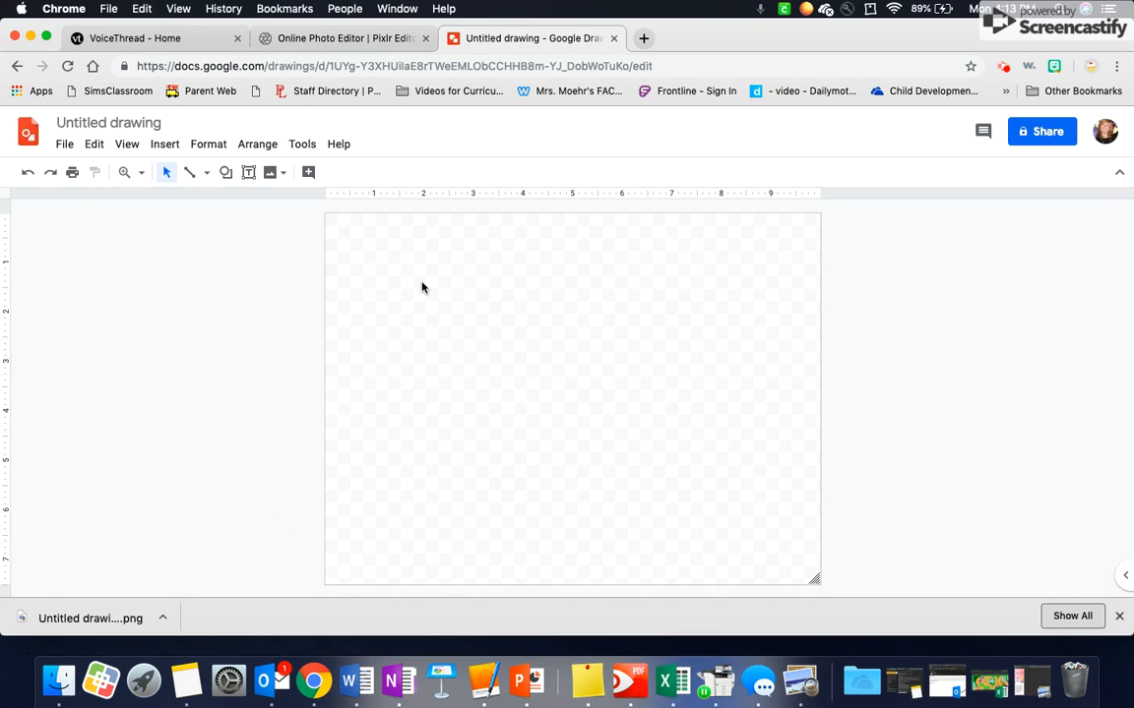
pyautogui.click(67, 144)
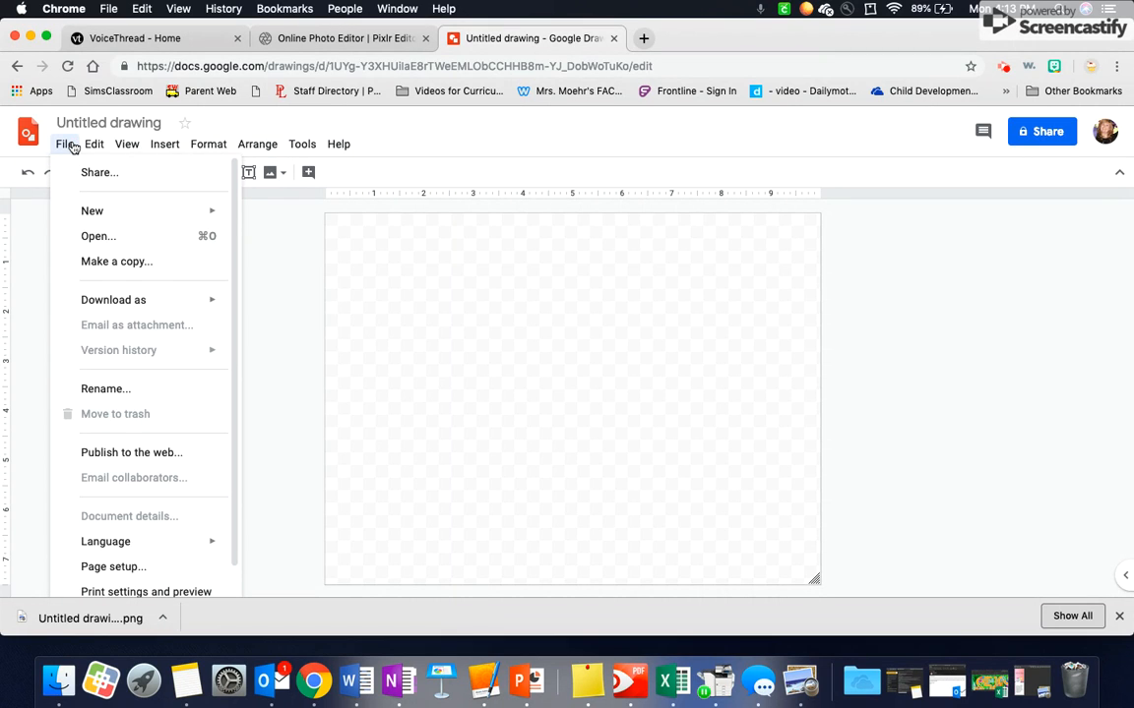
pyautogui.moveTo(167, 152)
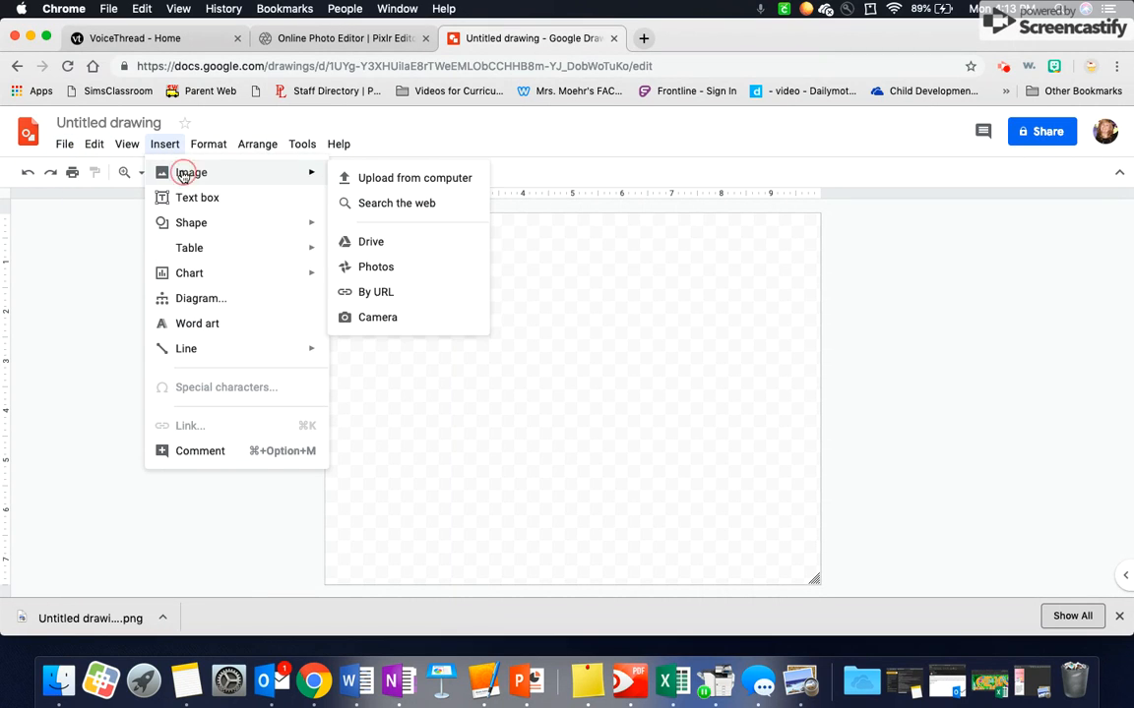
pyautogui.click(383, 179)
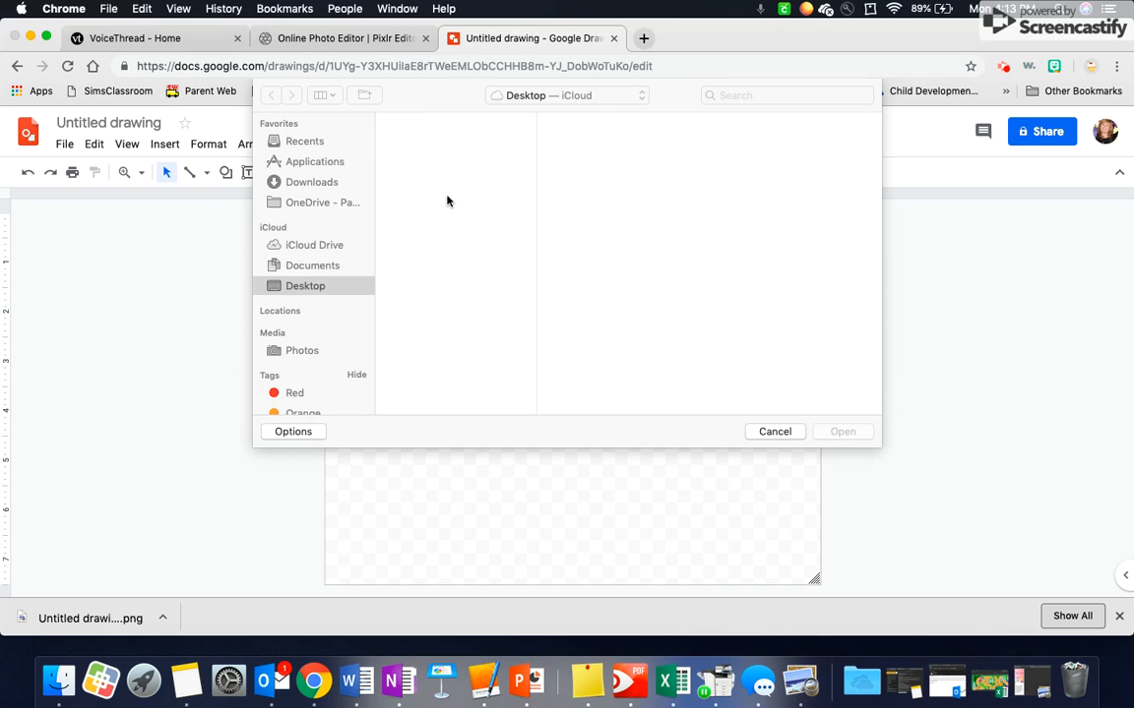
pyautogui.click(420, 146)
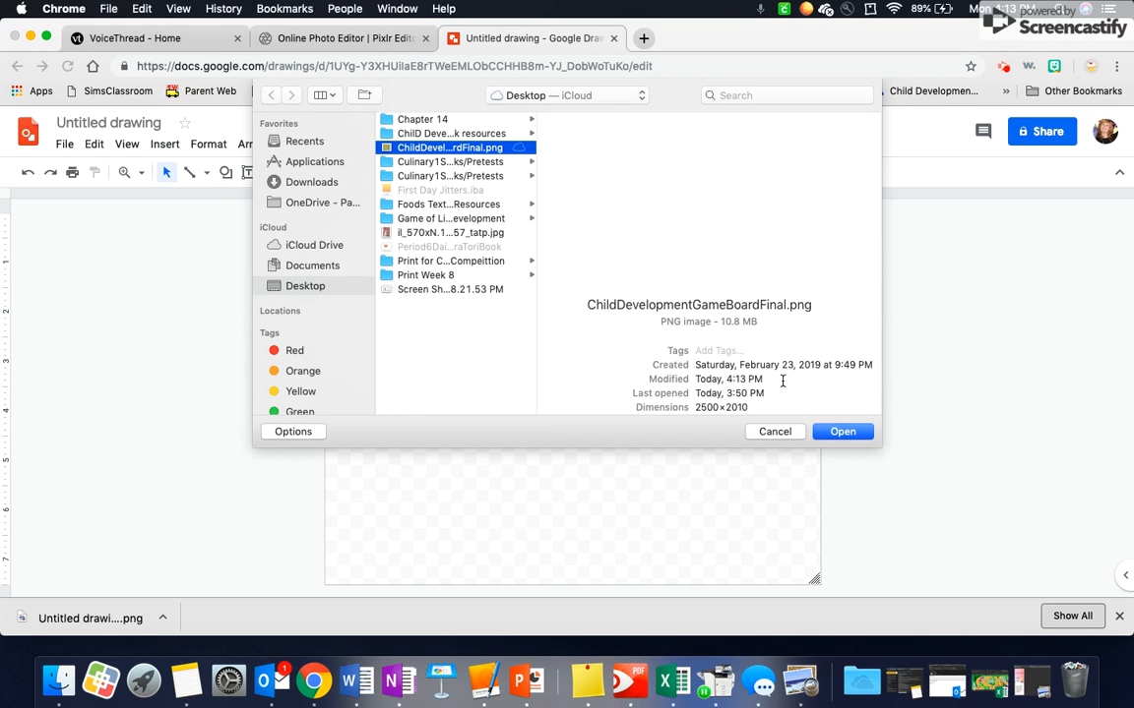
pyautogui.click(836, 431)
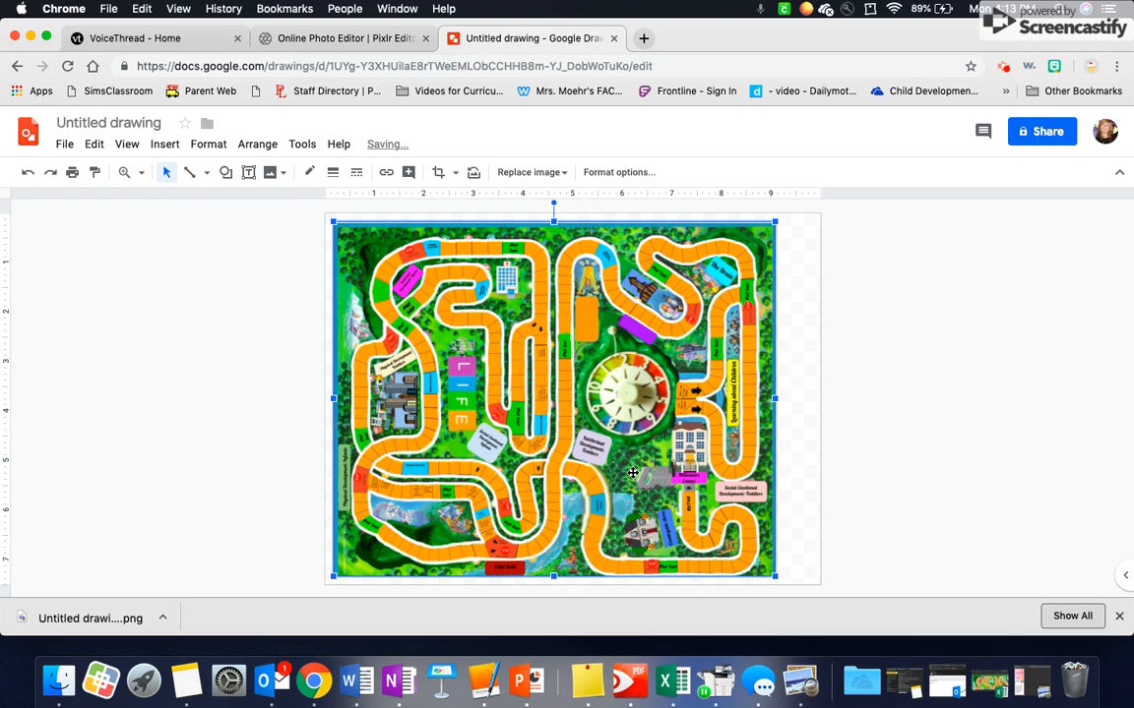
pyautogui.moveTo(633, 473); pyautogui.dragTo(623, 458)
# Step: Set the drawing's page size to a custom 44 × 36 inches
pyautogui.click(59, 144)
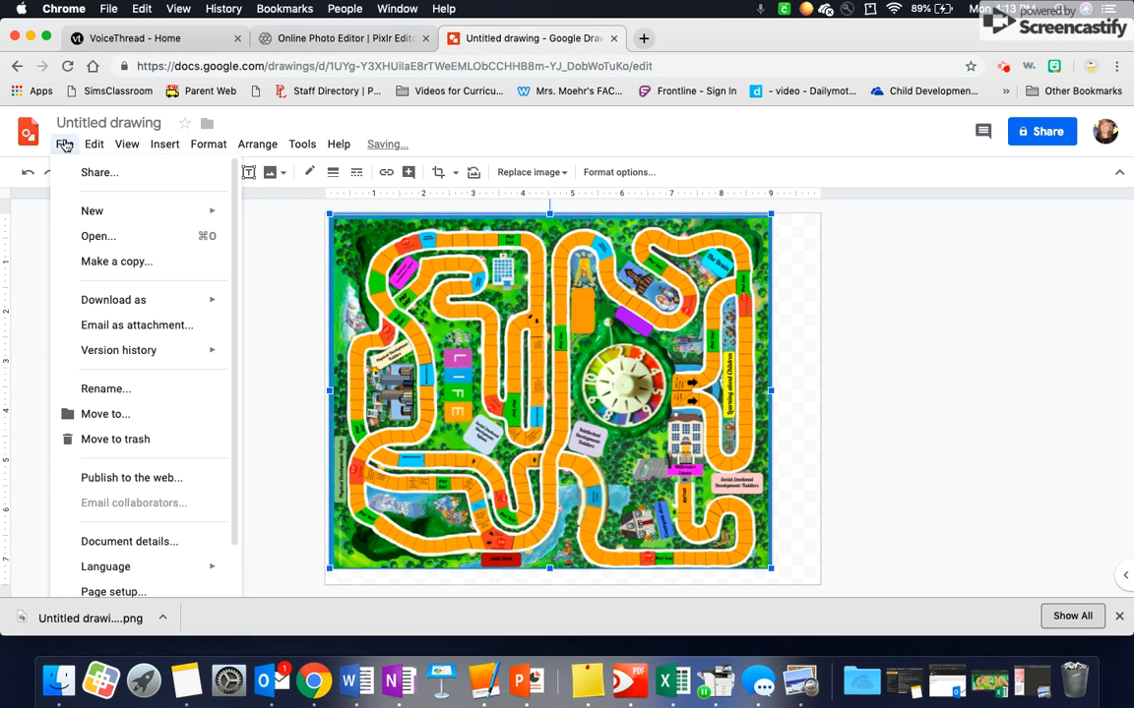
pyautogui.scroll(-2, 143, 472)
pyautogui.click(131, 535)
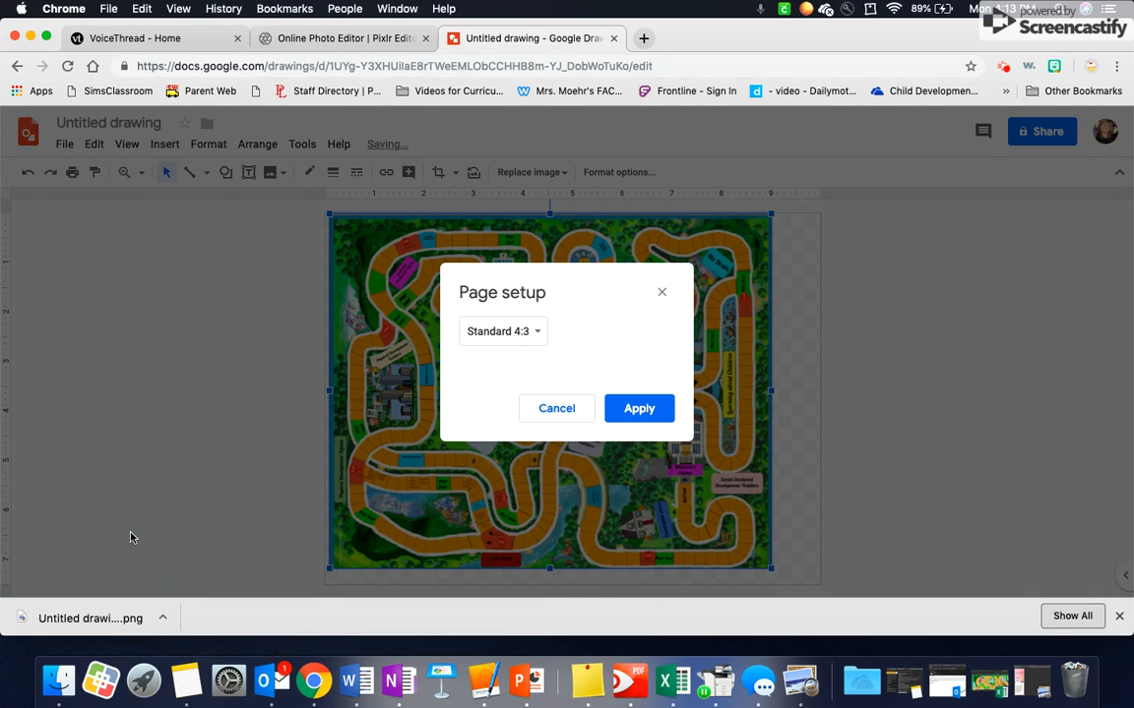
pyautogui.click(514, 331)
pyautogui.click(513, 407)
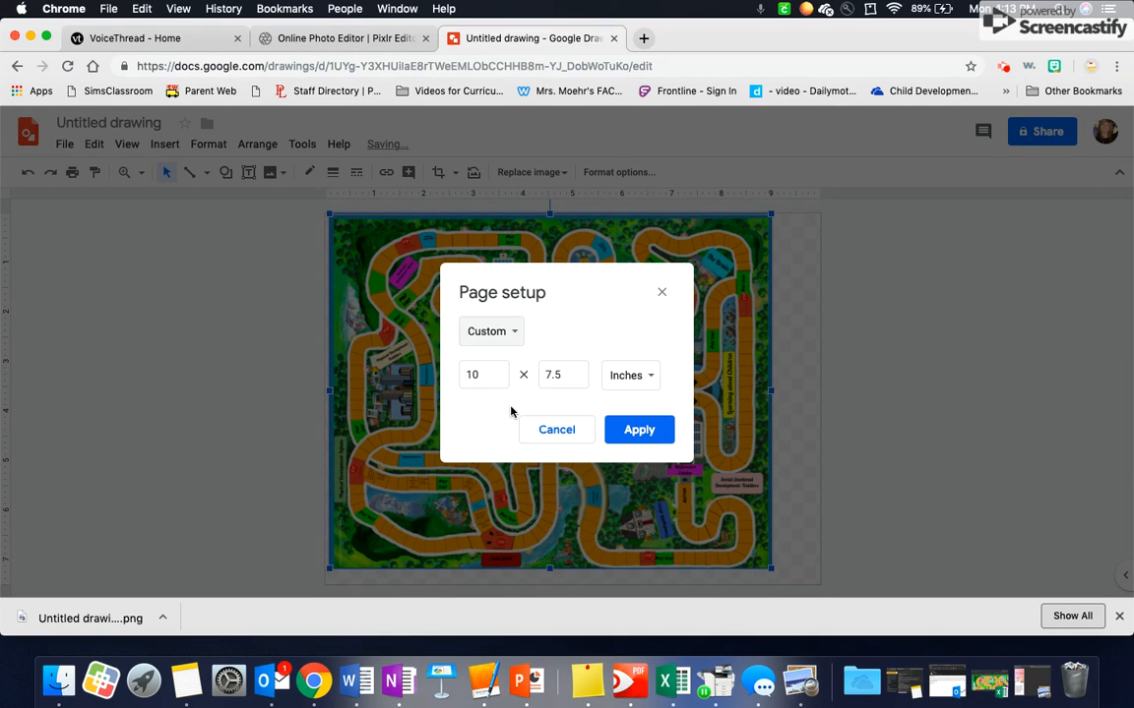
pyautogui.click(495, 377)
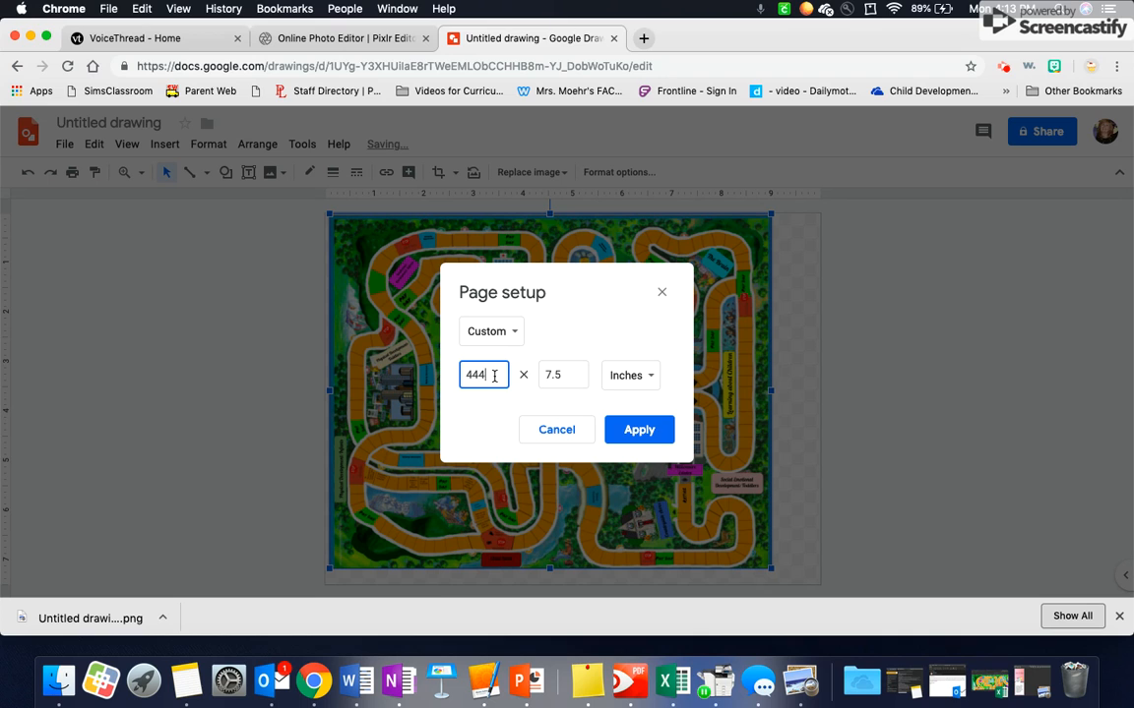
pyautogui.click(567, 372)
pyautogui.press('BackSpace')
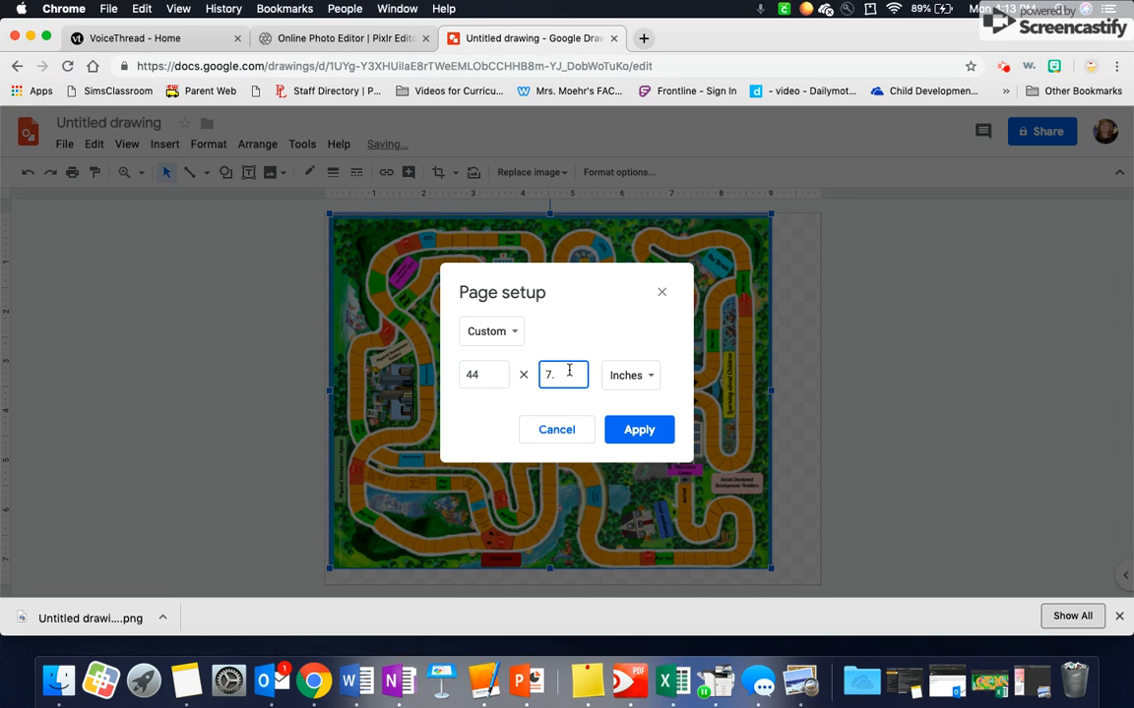
pyautogui.write('36')
pyautogui.click(638, 430)
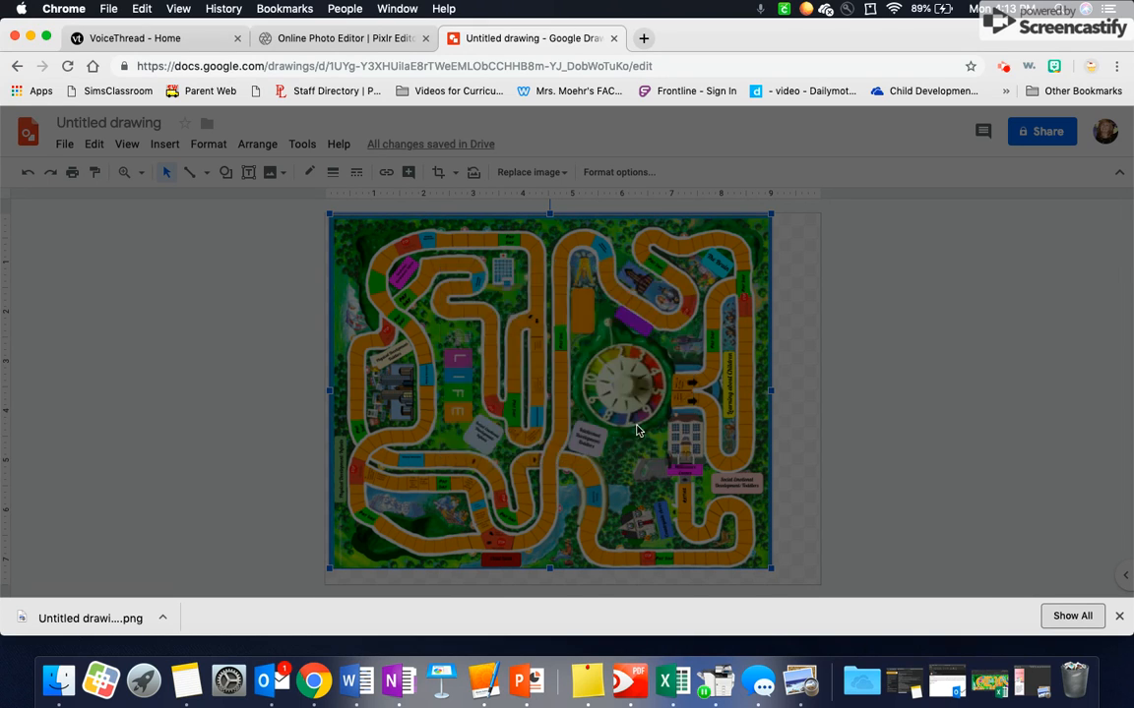
# Step: Stretch the game board image to fill the whole page, then deselect it
pyautogui.moveTo(754, 538); pyautogui.dragTo(788, 577)
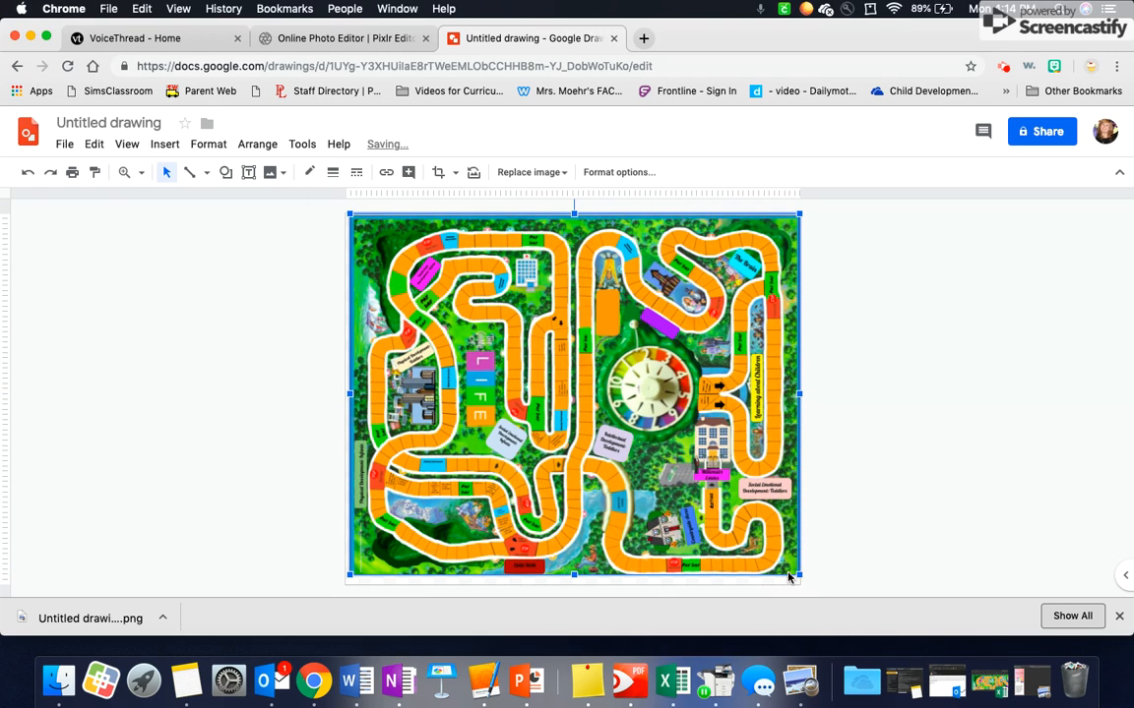
pyautogui.moveTo(573, 575); pyautogui.dragTo(578, 587)
pyautogui.click(810, 454)
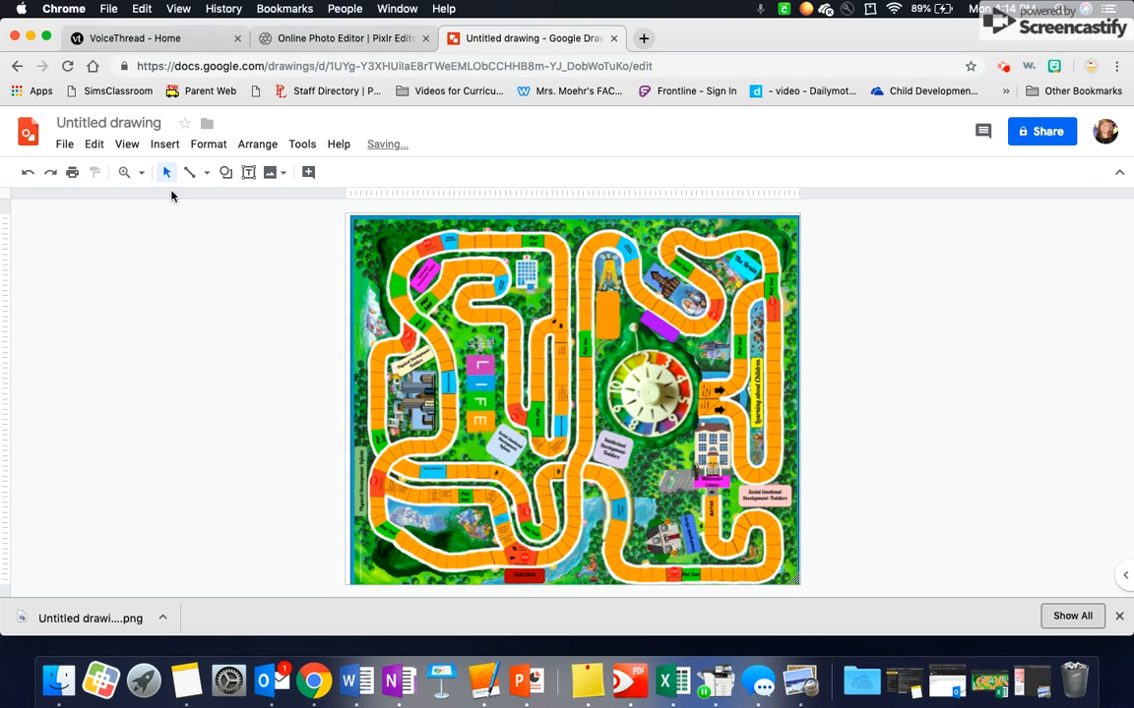
# Step: Examine the board spaces across the drawing at 200% zoom for image quality and faint divider lines
pyautogui.click(124, 172)
pyautogui.click(141, 172)
pyautogui.click(173, 278)
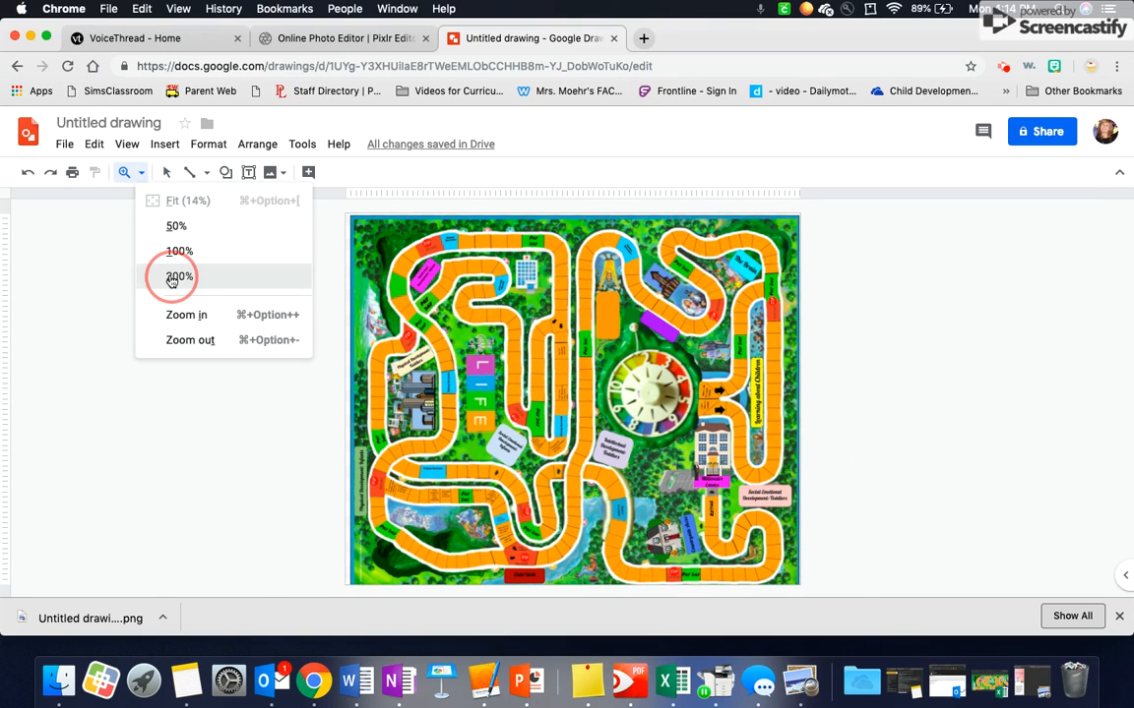
pyautogui.scroll(-10, 582, 449)
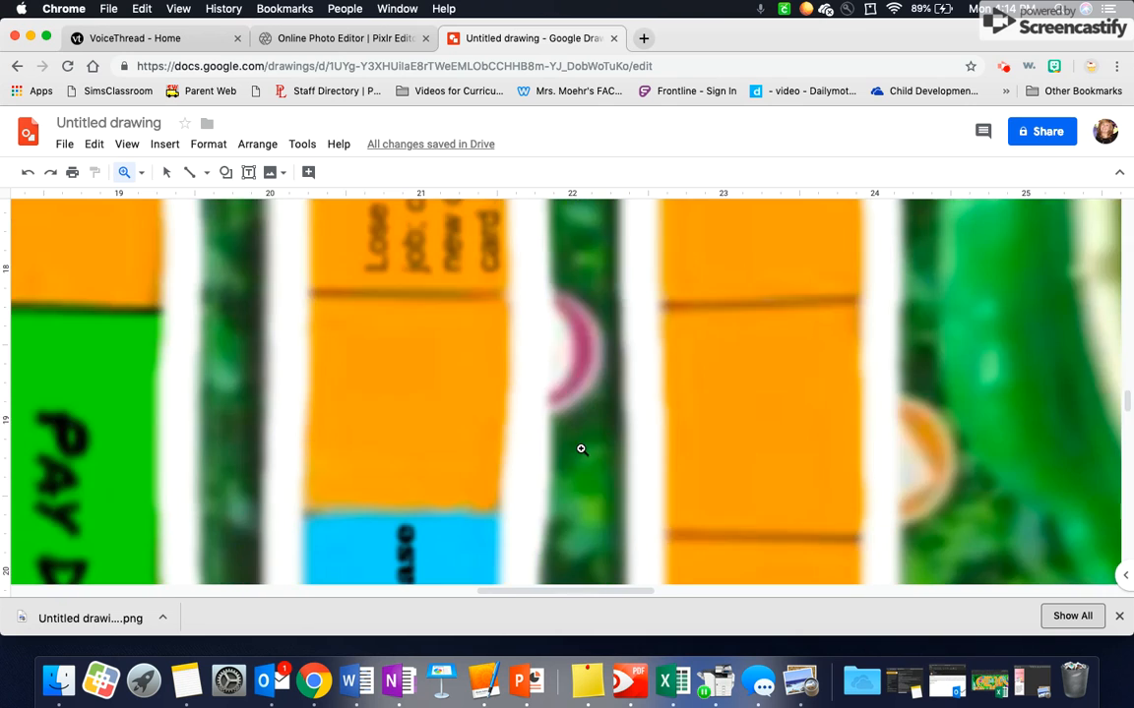
pyautogui.hscroll(-7, 386, 371)
pyautogui.scroll(9, 387, 371)
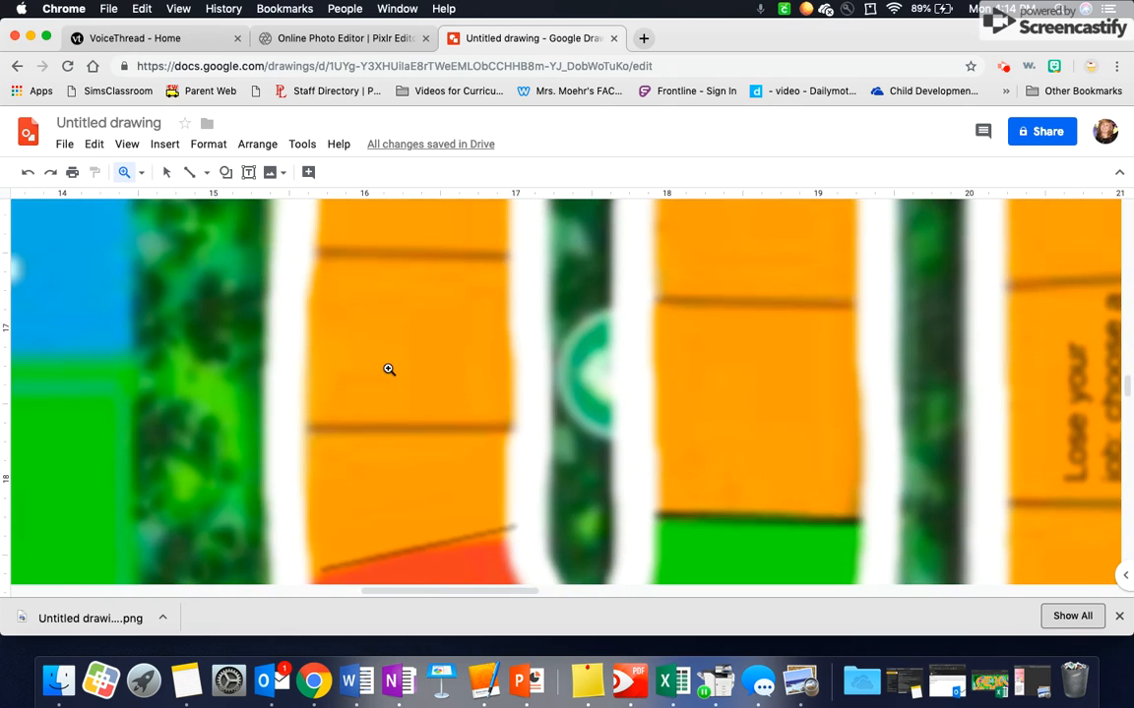
pyautogui.scroll(-15, 388, 370)
pyautogui.hscroll(-3, 389, 369)
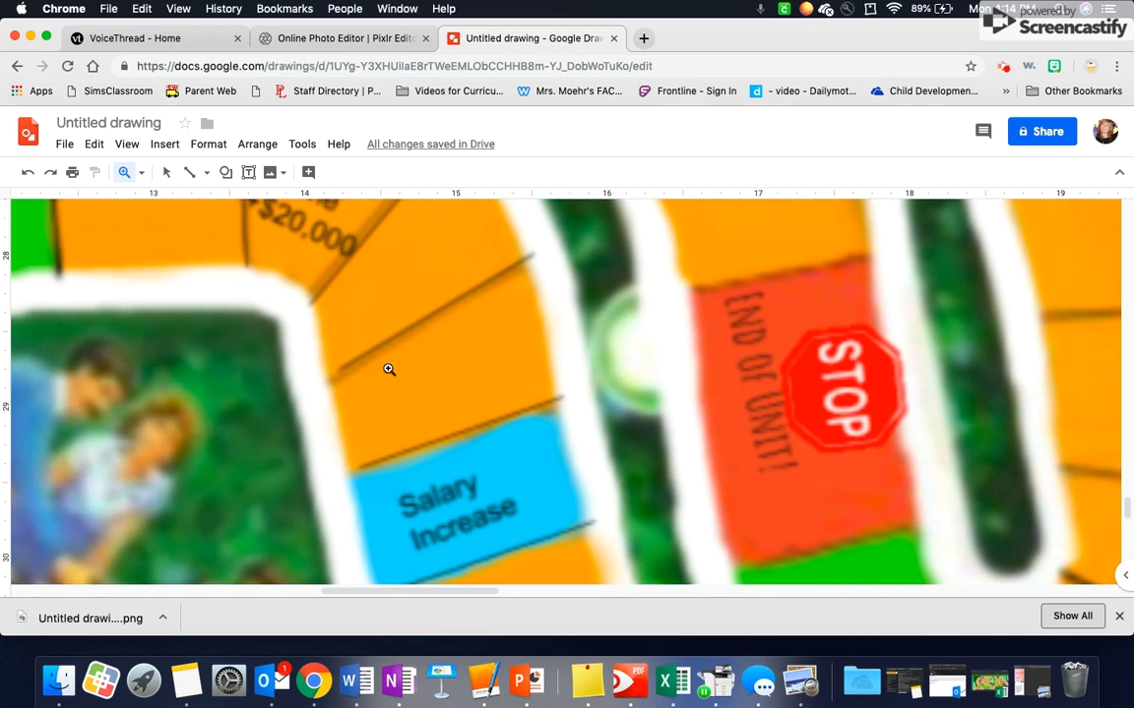
pyautogui.scroll(3, 389, 369)
pyautogui.hscroll(10, 389, 369)
pyautogui.hscroll(5, 389, 369)
pyautogui.scroll(-2, 389, 369)
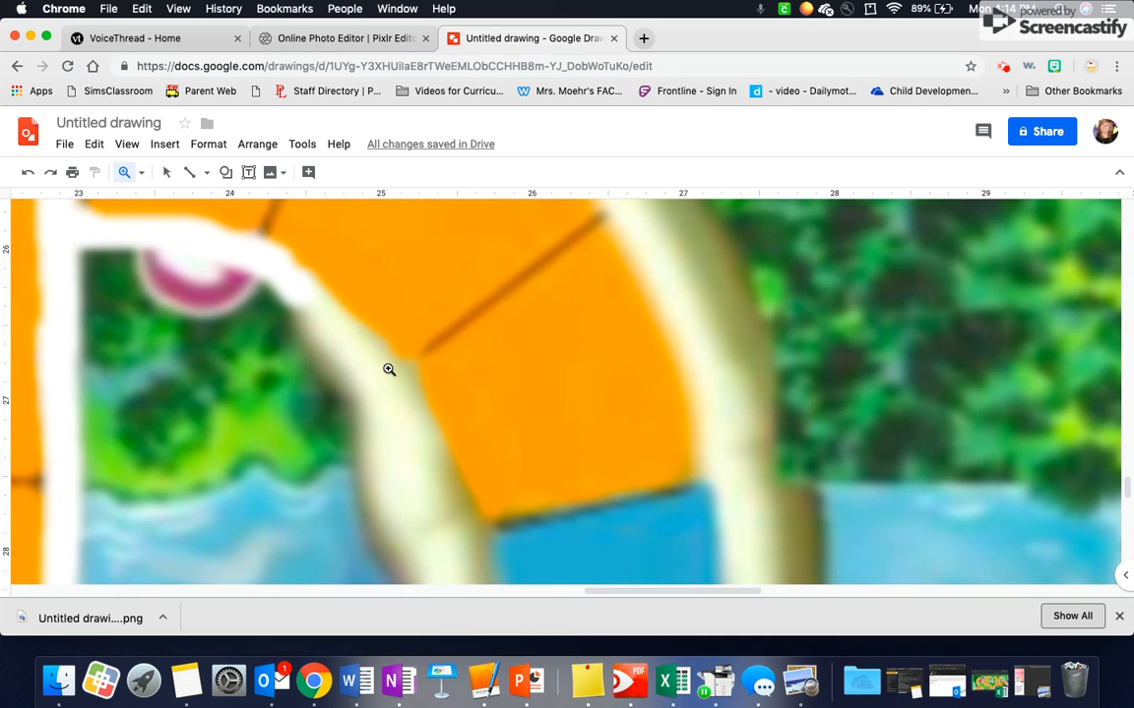
pyautogui.scroll(2, 389, 369)
# Step: At 100% zoom, draw a straight line over a divider in the orange track beside the LIFE logo and set its weight to 3px
pyautogui.click(126, 173)
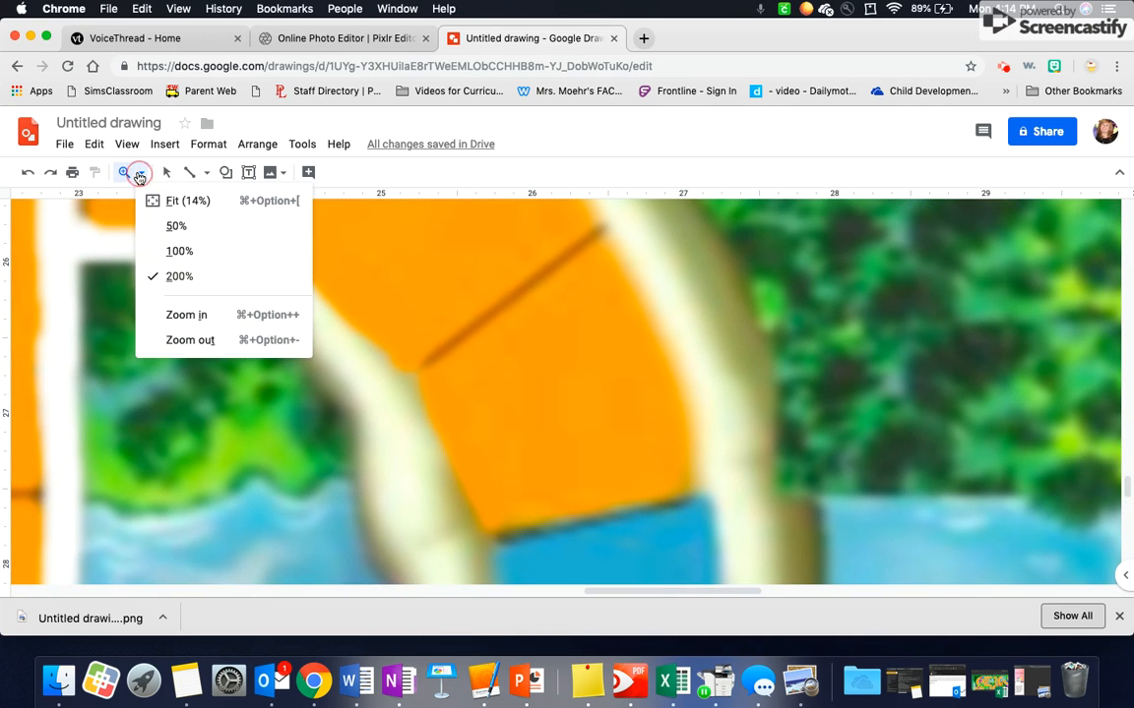
pyautogui.click(177, 249)
pyautogui.hscroll(-15, 727, 445)
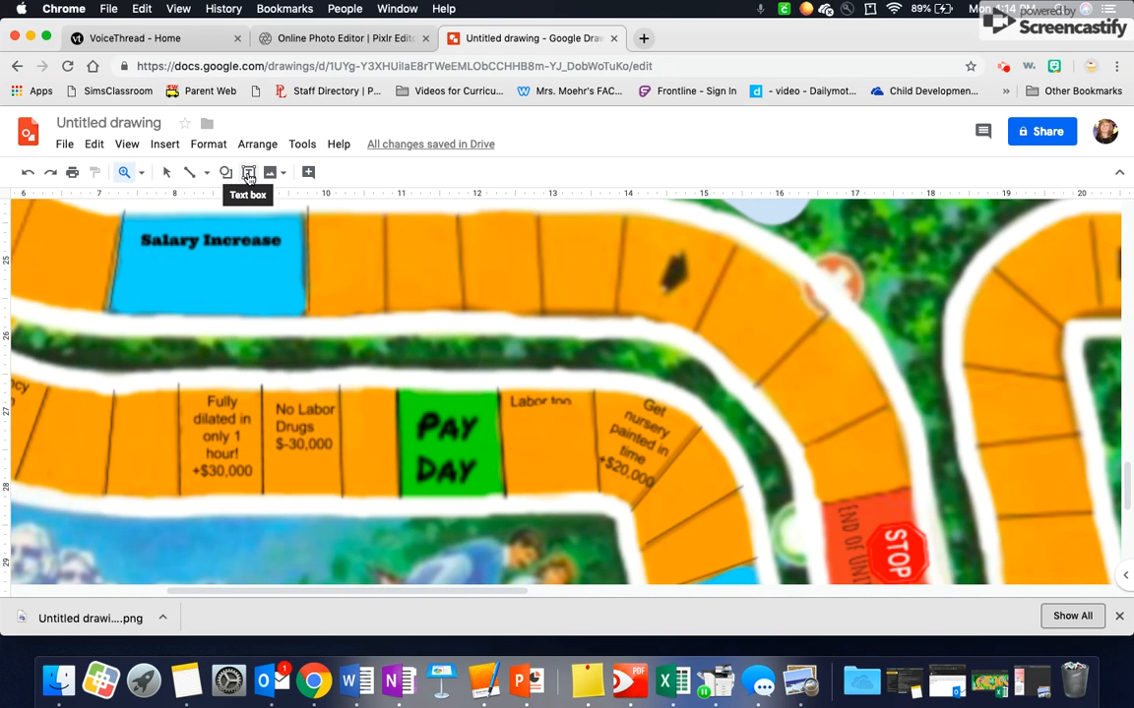
pyautogui.scroll(20, 889, 404)
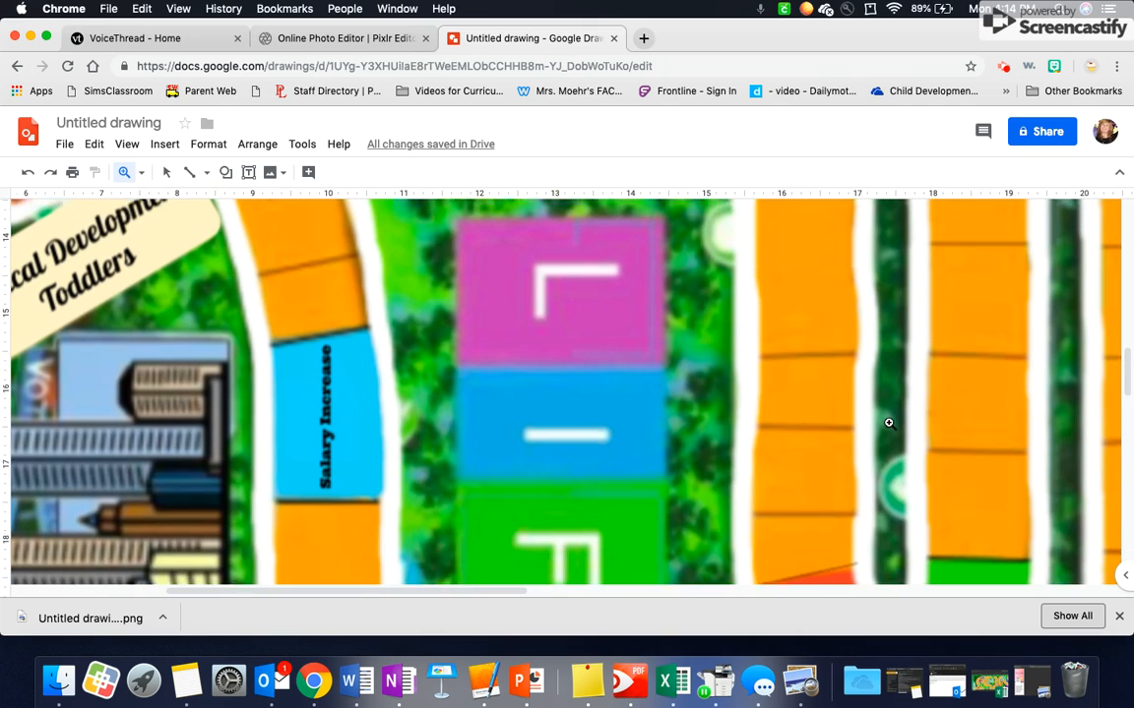
pyautogui.hscroll(5, 889, 423)
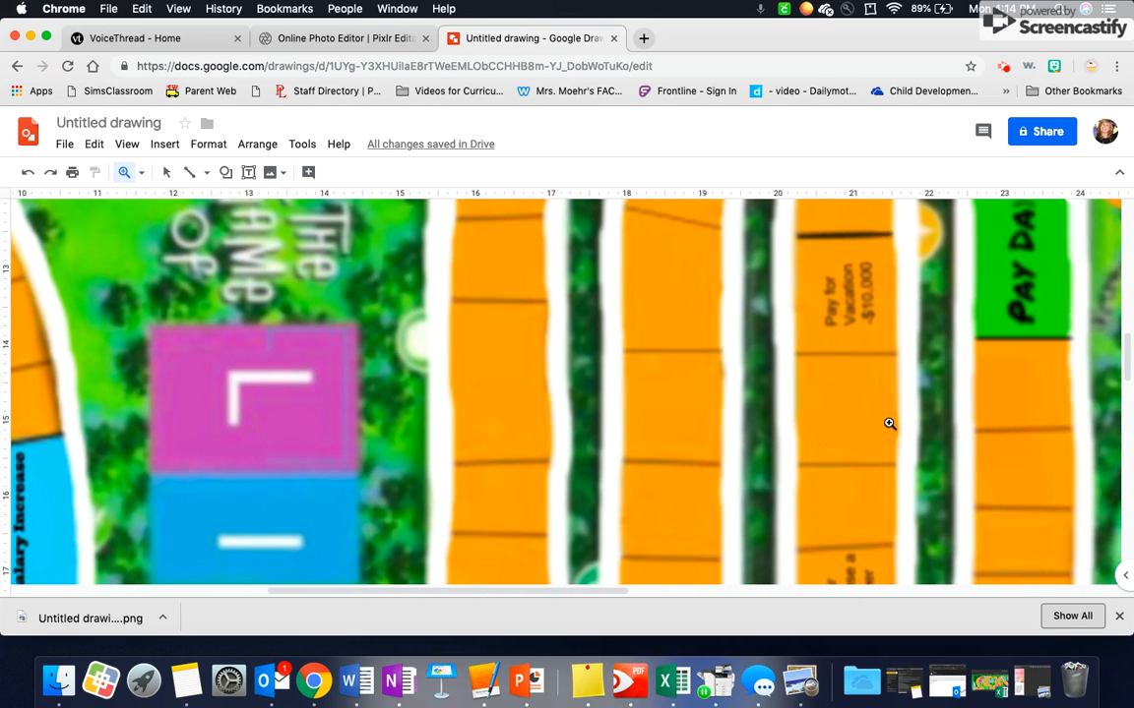
pyautogui.click(189, 172)
pyautogui.moveTo(442, 300); pyautogui.dragTo(544, 300)
pyautogui.click(337, 175)
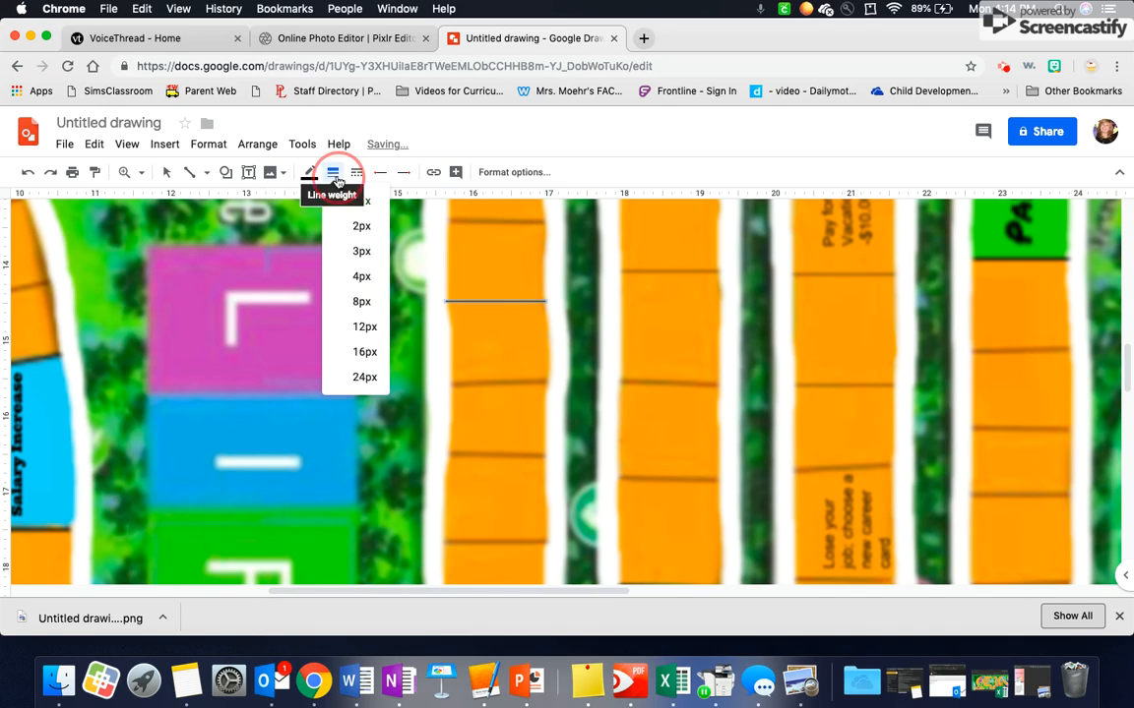
pyautogui.click(357, 249)
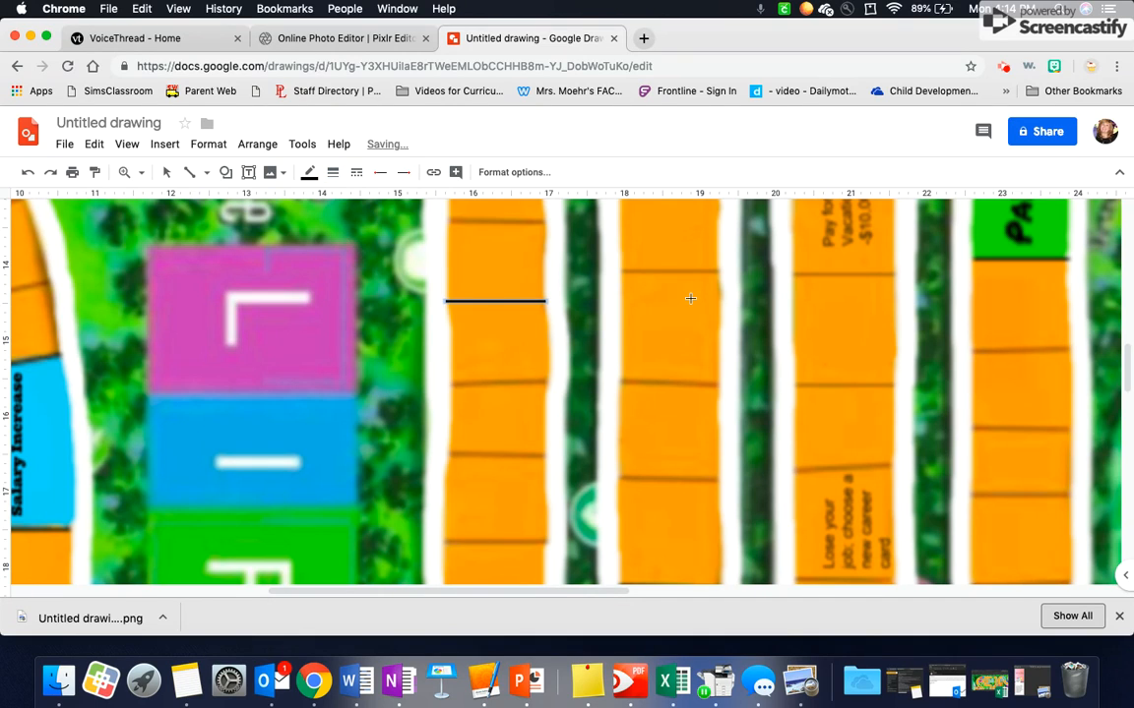
pyautogui.click(167, 174)
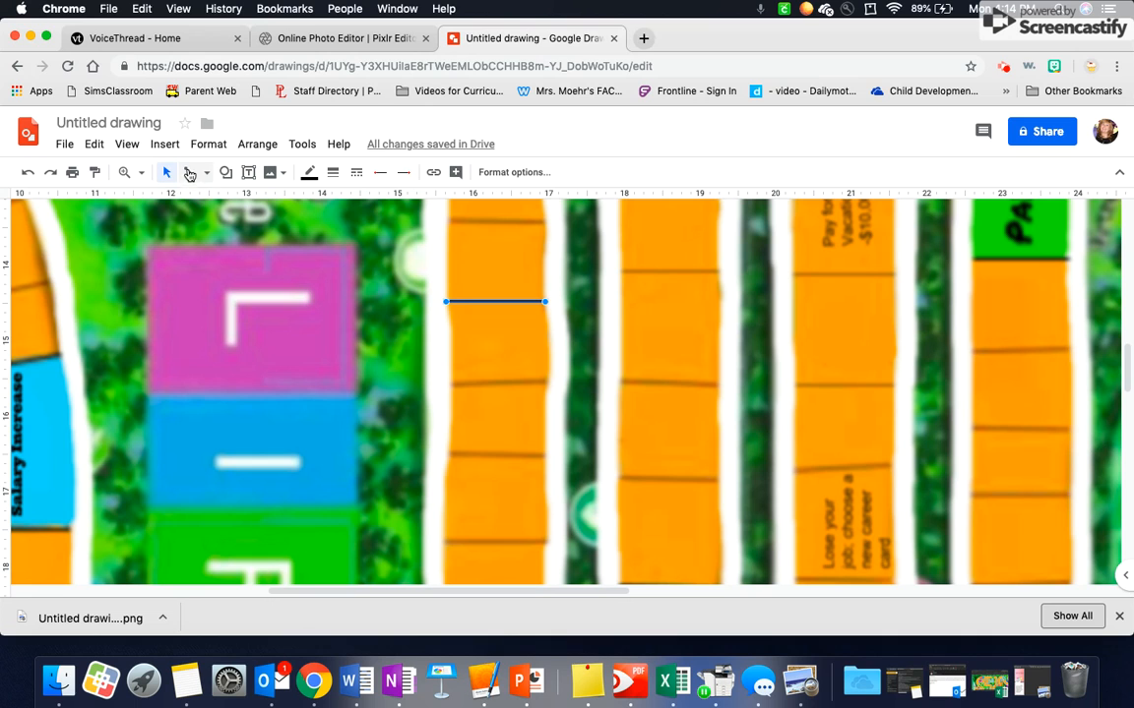
# Step: Draw a straight line across the upper edge of the green Pay Day space near the large blank orange label
pyautogui.scroll(5, 808, 504)
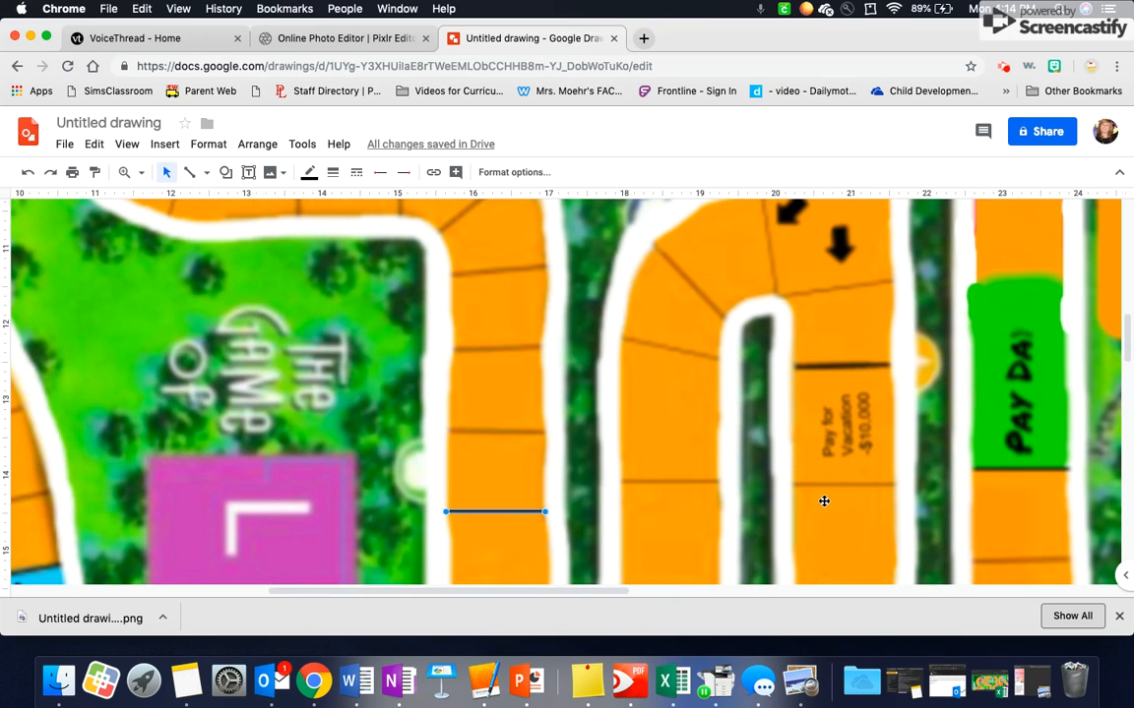
pyautogui.hscroll(6, 823, 501)
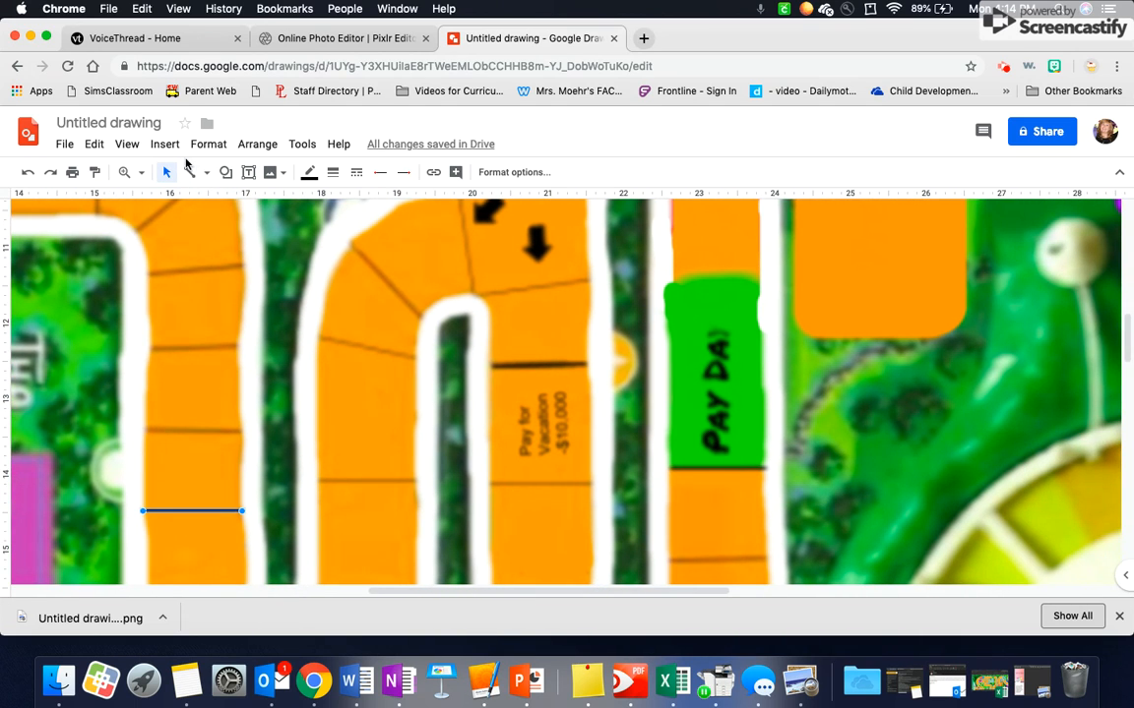
pyautogui.click(189, 172)
pyautogui.moveTo(673, 280); pyautogui.dragTo(761, 280)
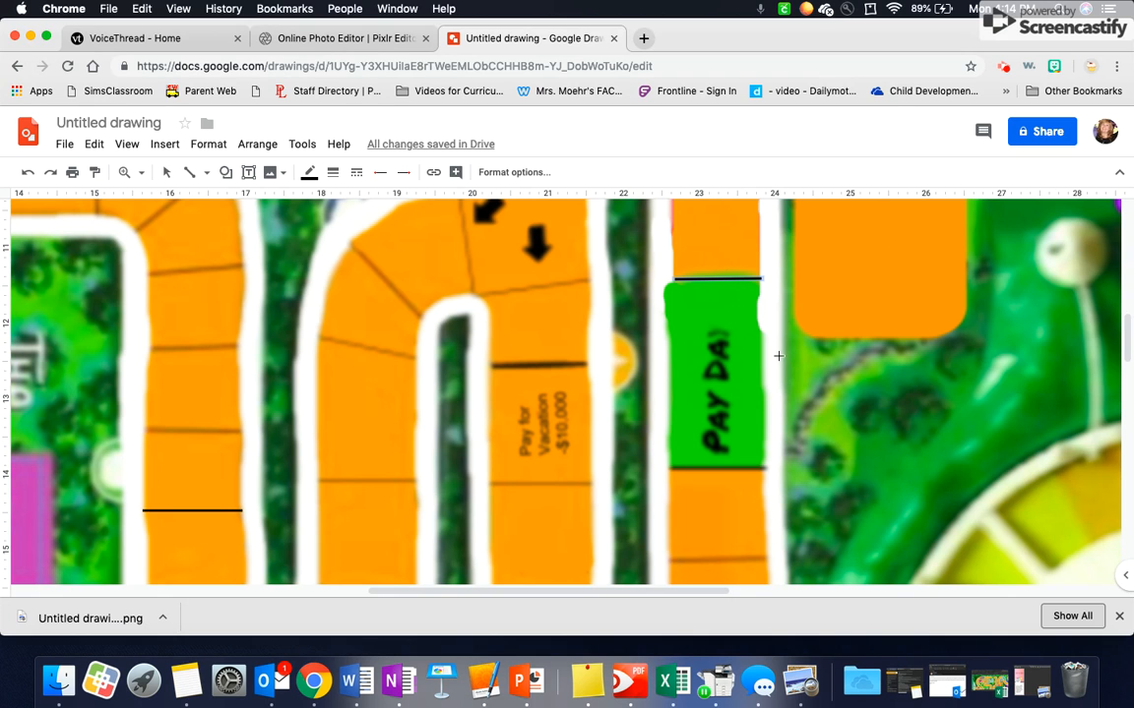
# Step: Add a text box on the blank orange label and enter "Safety of Children" in the Permanent Marker font
pyautogui.scroll(4, 763, 450)
pyautogui.hscroll(2, 764, 450)
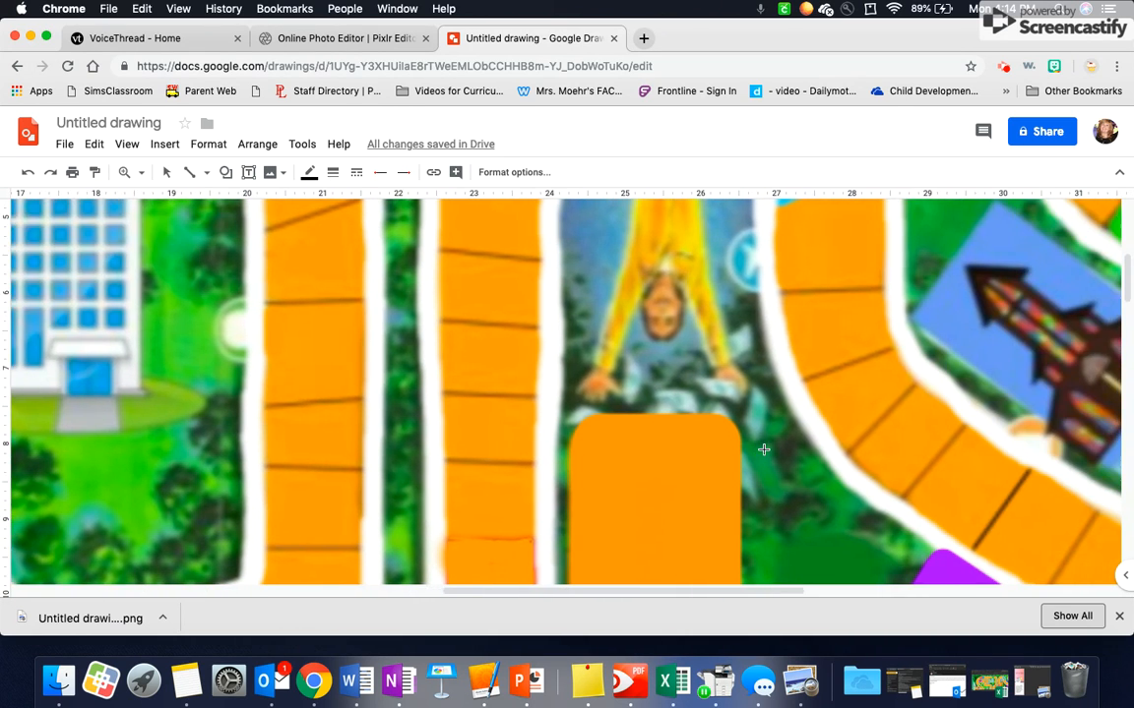
pyautogui.scroll(-3, 764, 449)
pyautogui.scroll(4, 763, 449)
pyautogui.hscroll(3, 763, 449)
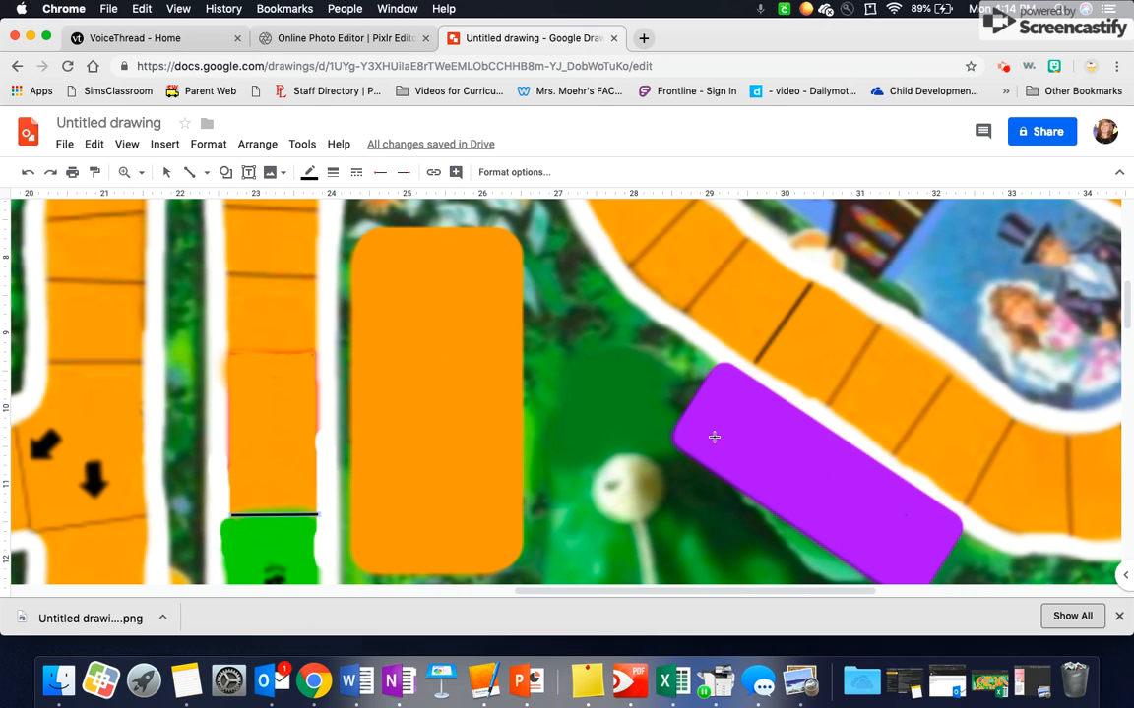
pyautogui.moveTo(369, 282); pyautogui.dragTo(518, 499)
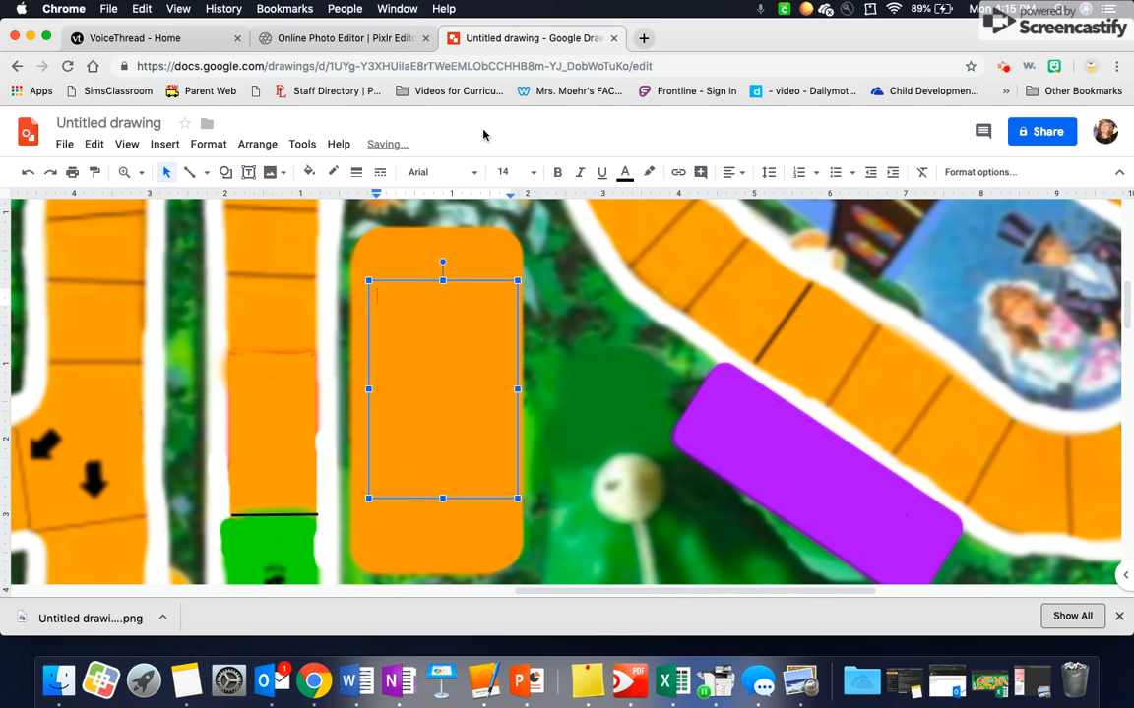
pyautogui.click(483, 172)
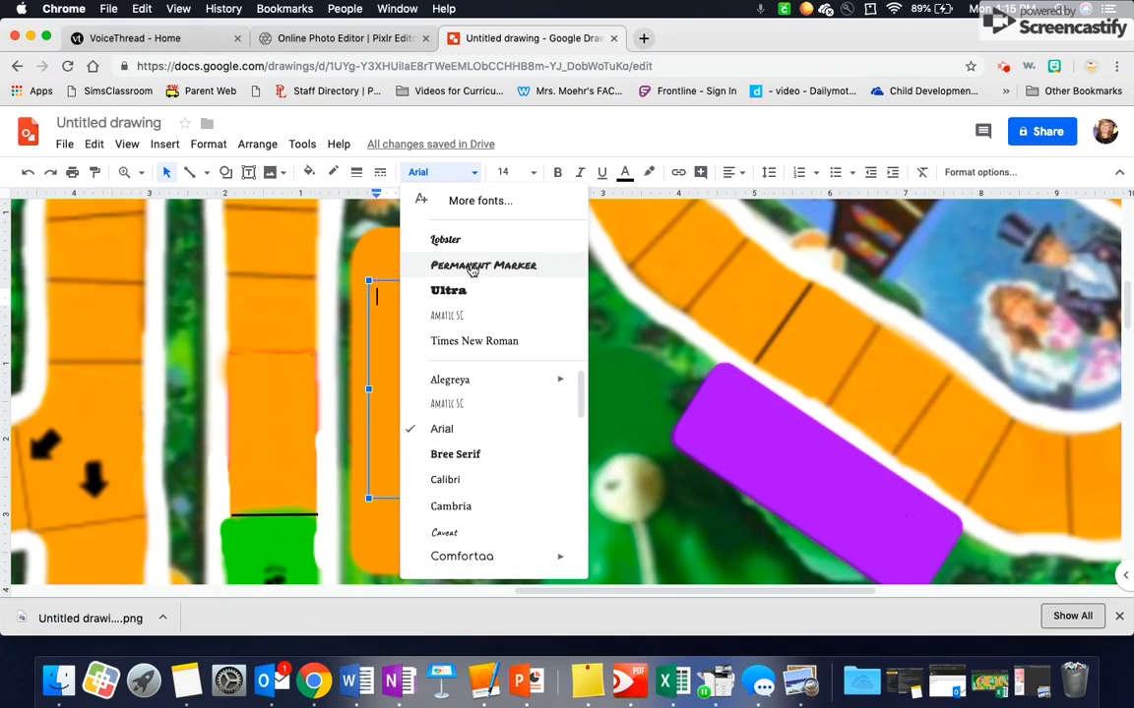
pyautogui.click(437, 268)
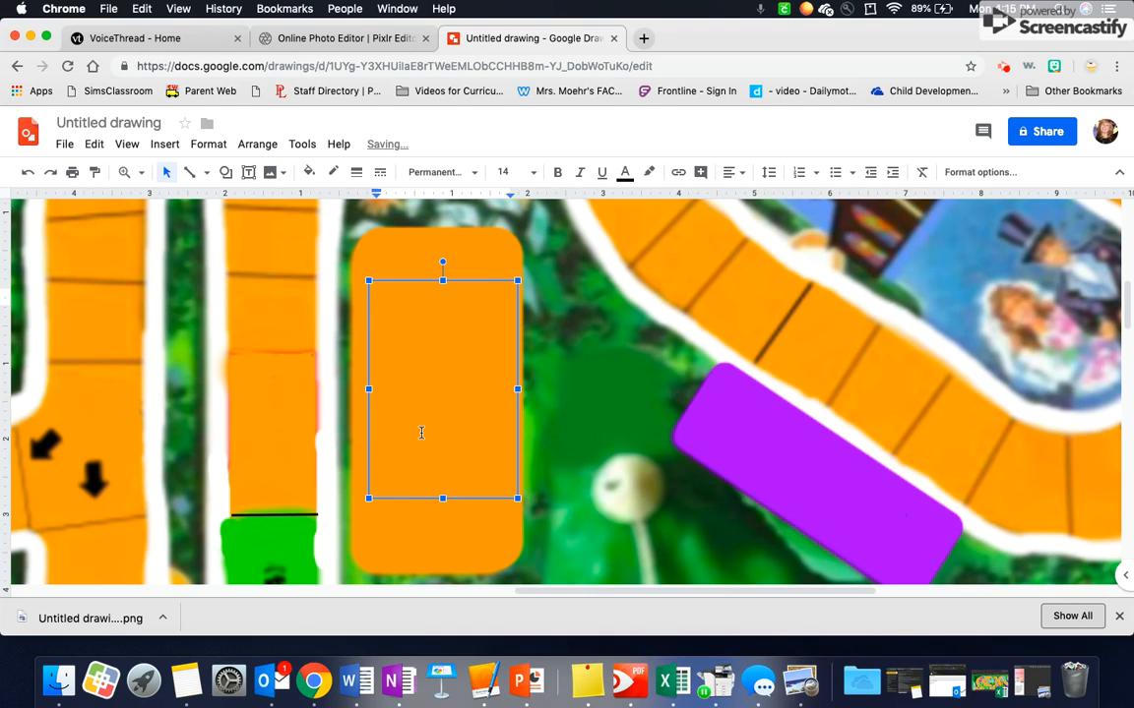
pyautogui.write('Pe')
pyautogui.write('fety ')
pyautogui.write('of Chil')
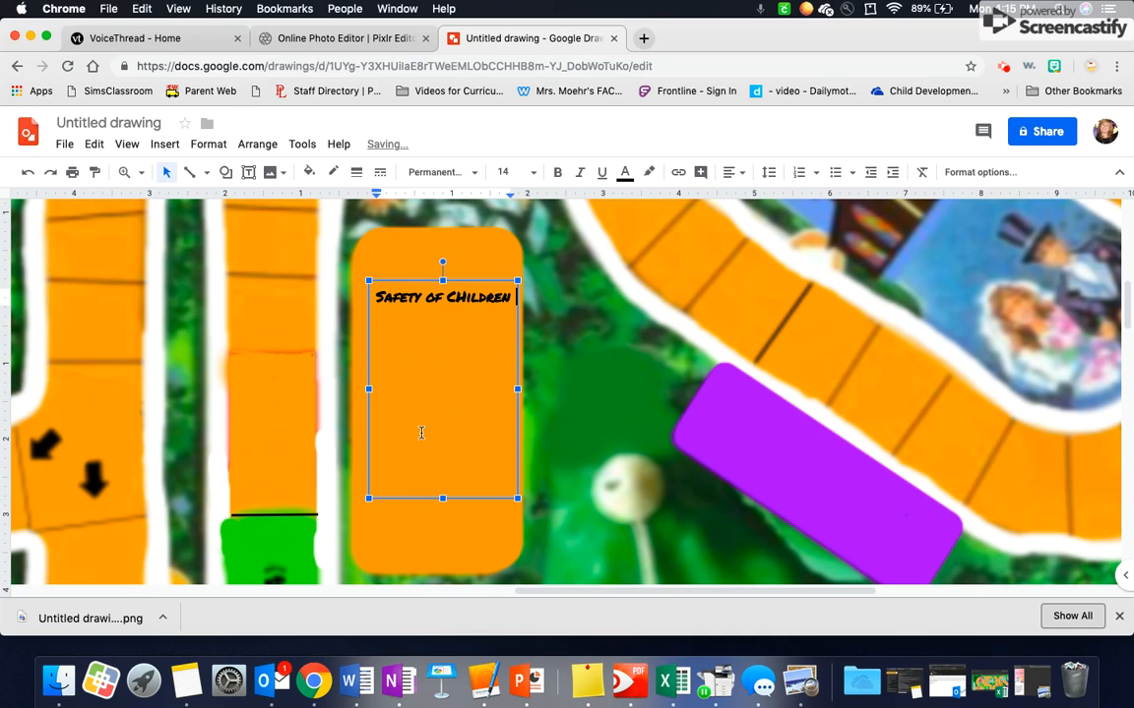
pyautogui.write('dren')
# Step: Set the Safety of Children text to size 48, rotate its box a quarter turn counterclockwise, and fit it over the orange label
pyautogui.click(370, 278)
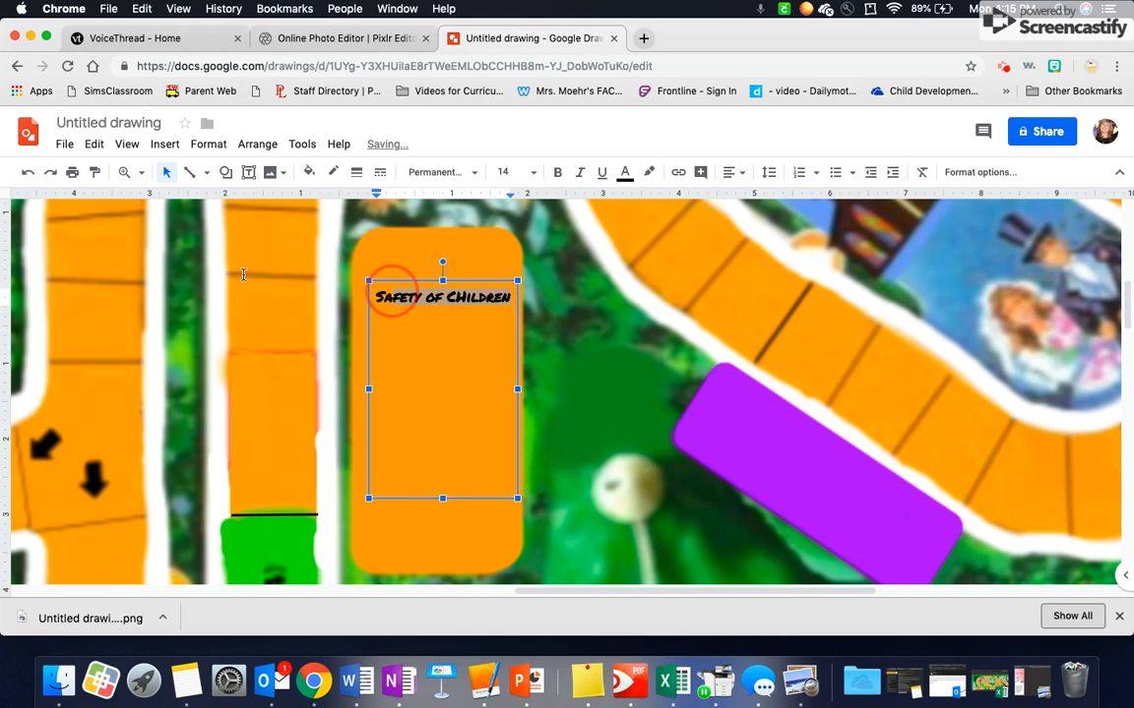
pyautogui.click(532, 172)
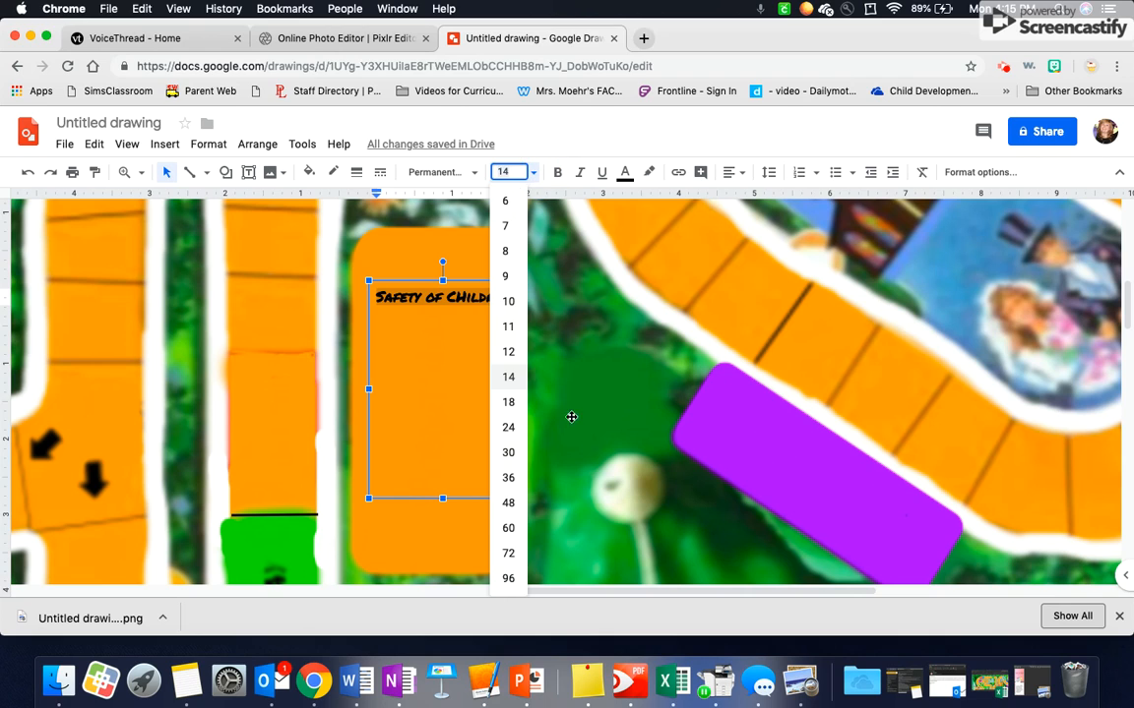
pyautogui.click(508, 503)
pyautogui.moveTo(443, 260); pyautogui.dragTo(379, 375)
pyautogui.moveTo(452, 318); pyautogui.dragTo(443, 239)
pyautogui.moveTo(443, 465); pyautogui.dragTo(455, 579)
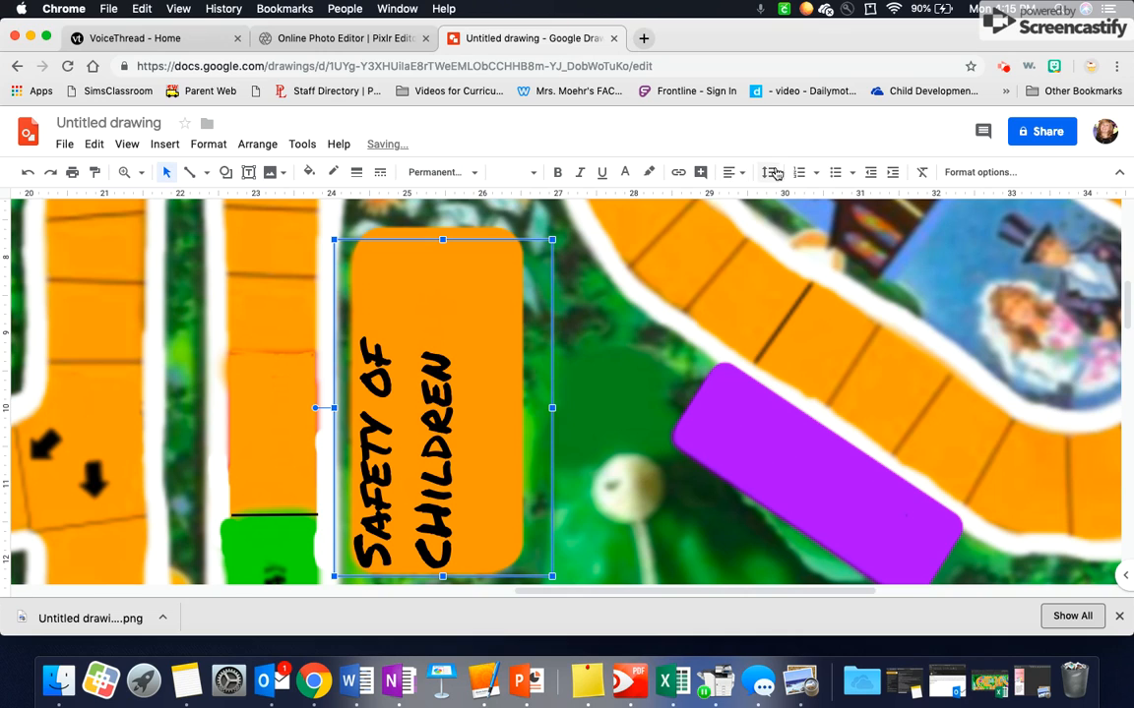
# Step: Center-align the Safety of Children text and adjust its box so the lettering sits in the middle of the orange label
pyautogui.click(729, 172)
pyautogui.click(749, 217)
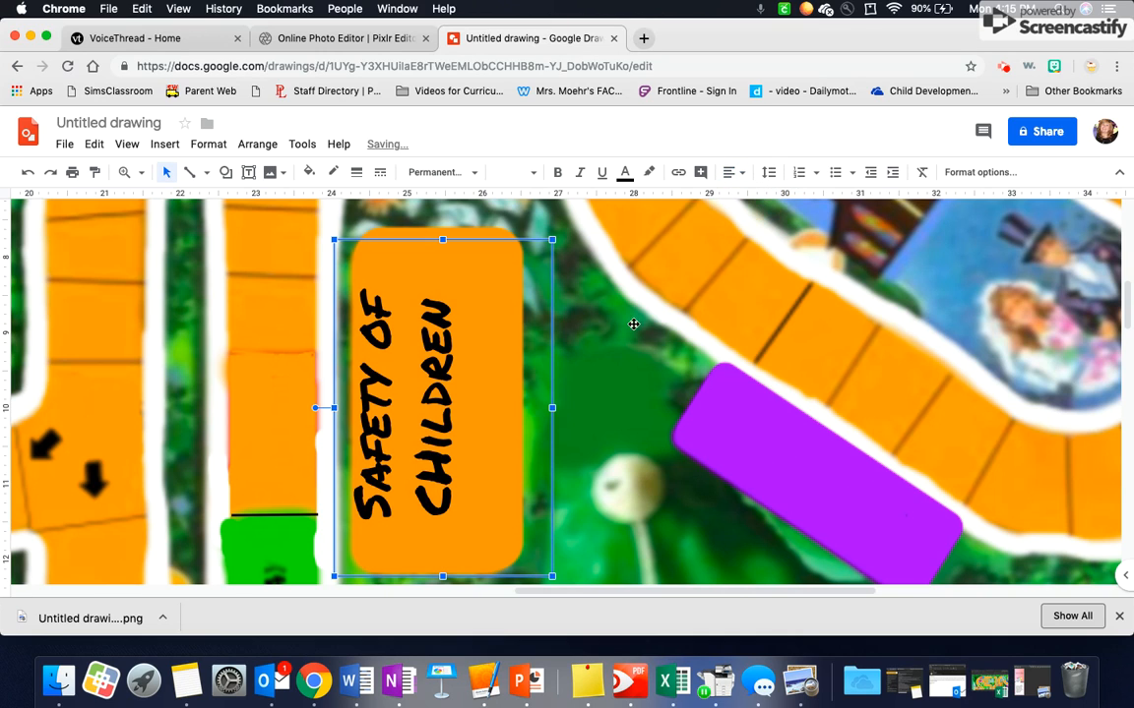
pyautogui.moveTo(333, 408); pyautogui.dragTo(366, 407)
pyautogui.click(582, 392)
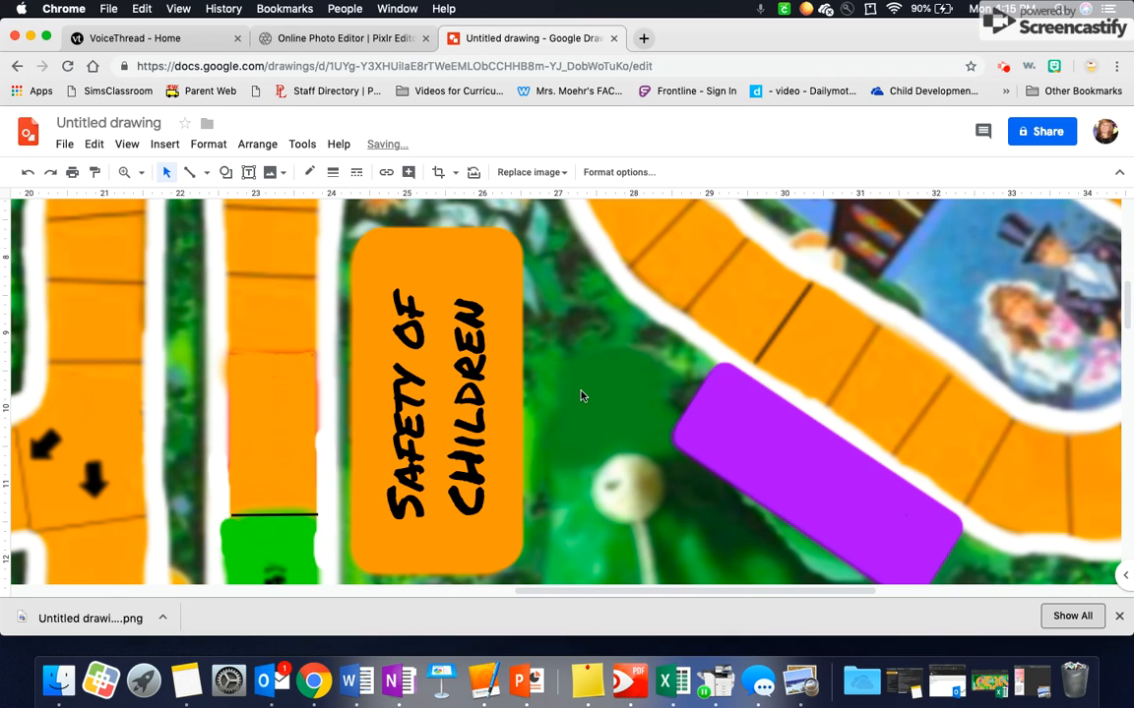
# Step: Draw a straight line across the upper edge of the orange space directly above the Pay Day space beside the Safety of Children label
pyautogui.scroll(-3, 581, 396)
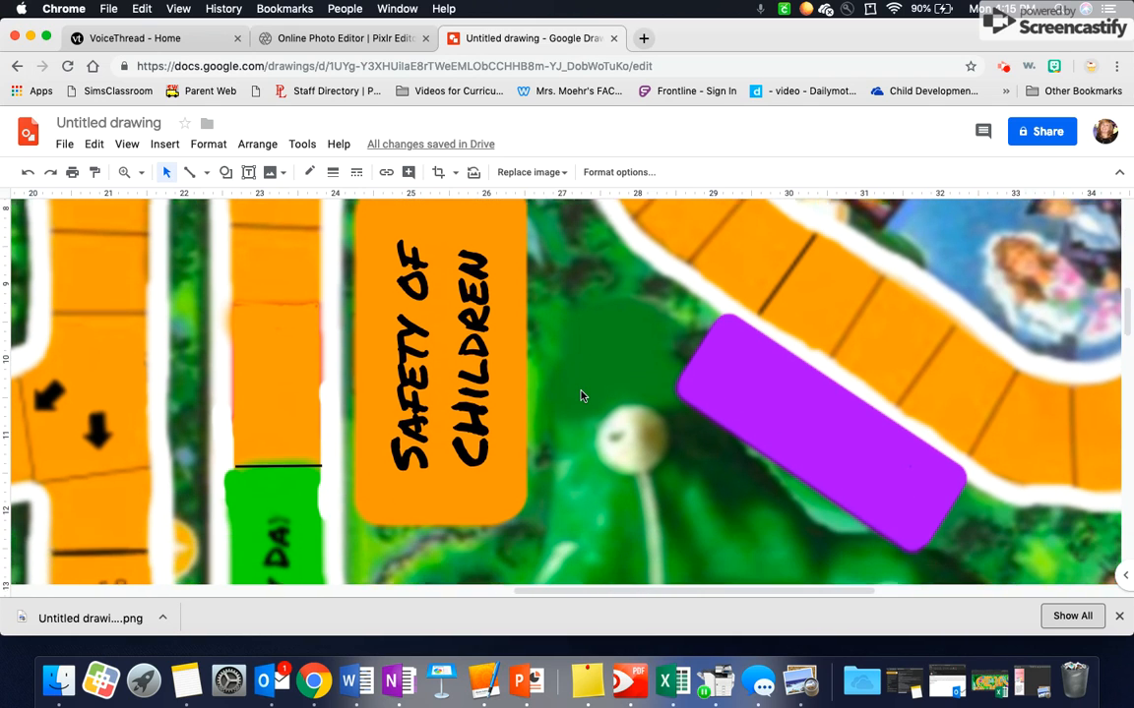
pyautogui.hscroll(2, 582, 396)
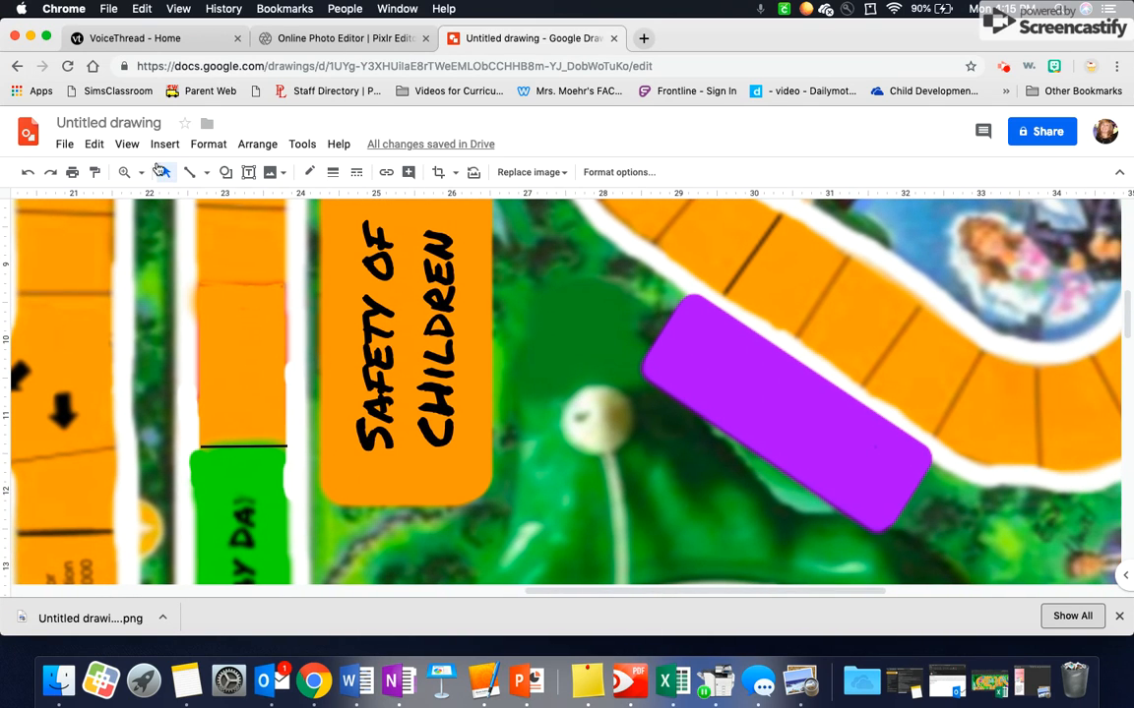
pyautogui.click(189, 172)
pyautogui.moveTo(202, 284); pyautogui.dragTo(280, 285)
pyautogui.hscroll(-2, 614, 442)
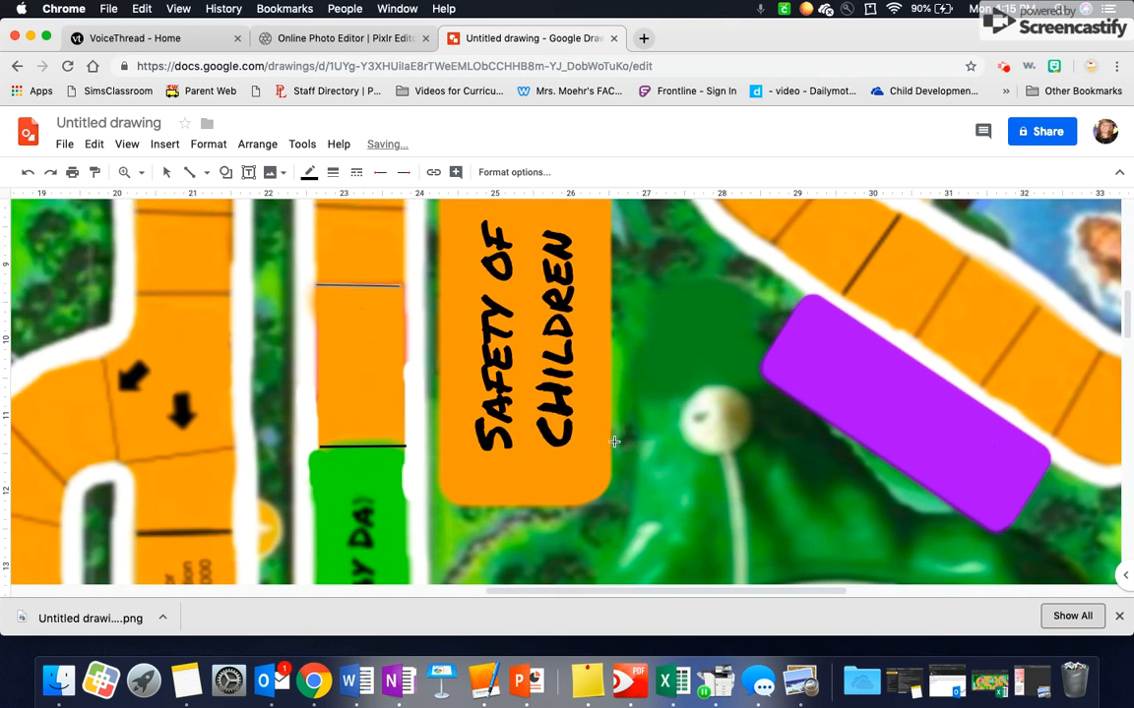
pyautogui.hscroll(10, 614, 442)
pyautogui.scroll(5, 614, 442)
pyautogui.hscroll(3, 614, 442)
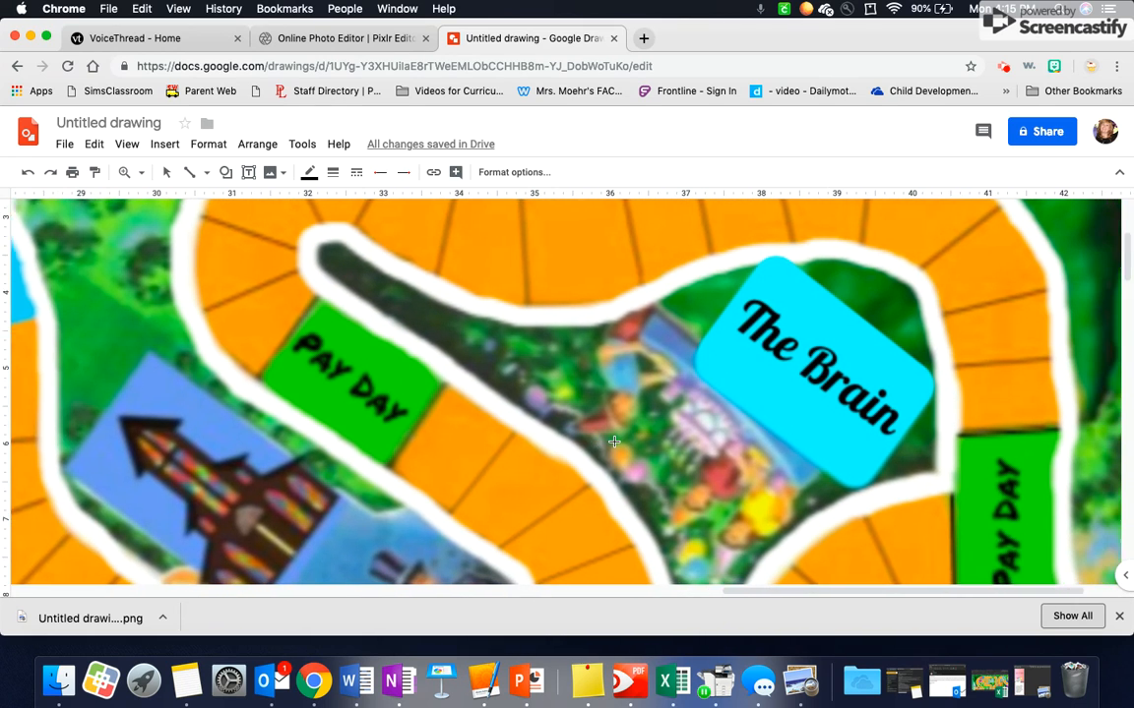